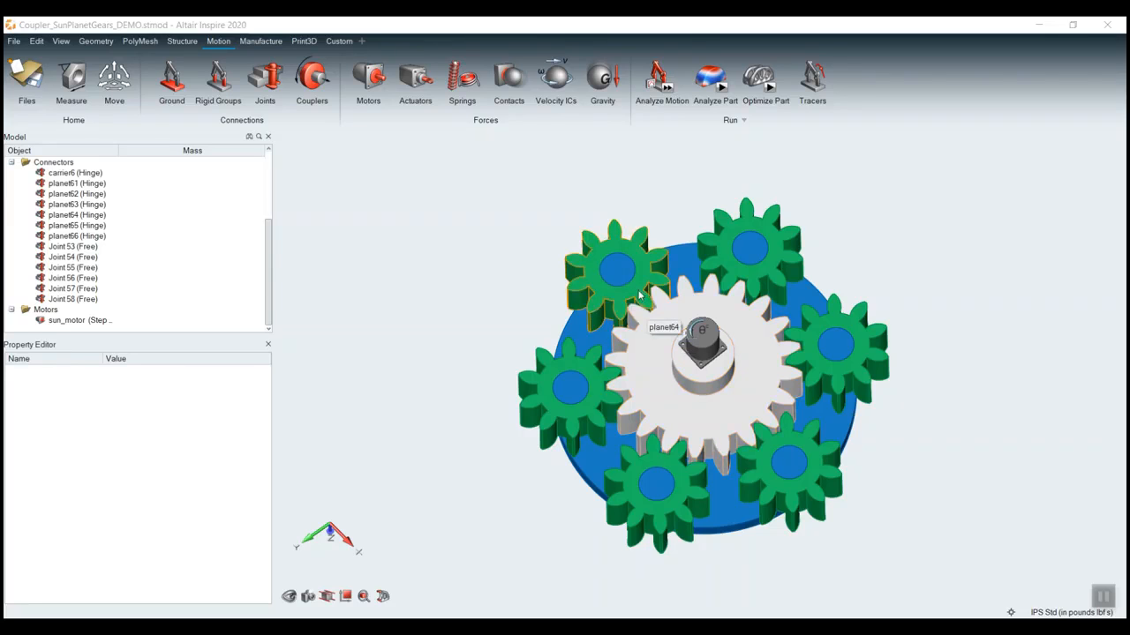
Step: Create a motion contact between the sun gear and planet64, and run the motion analysis
{"action": "scroll", "coordinate": [640, 296], "scroll_direction": "up", "scroll_amount": 5}
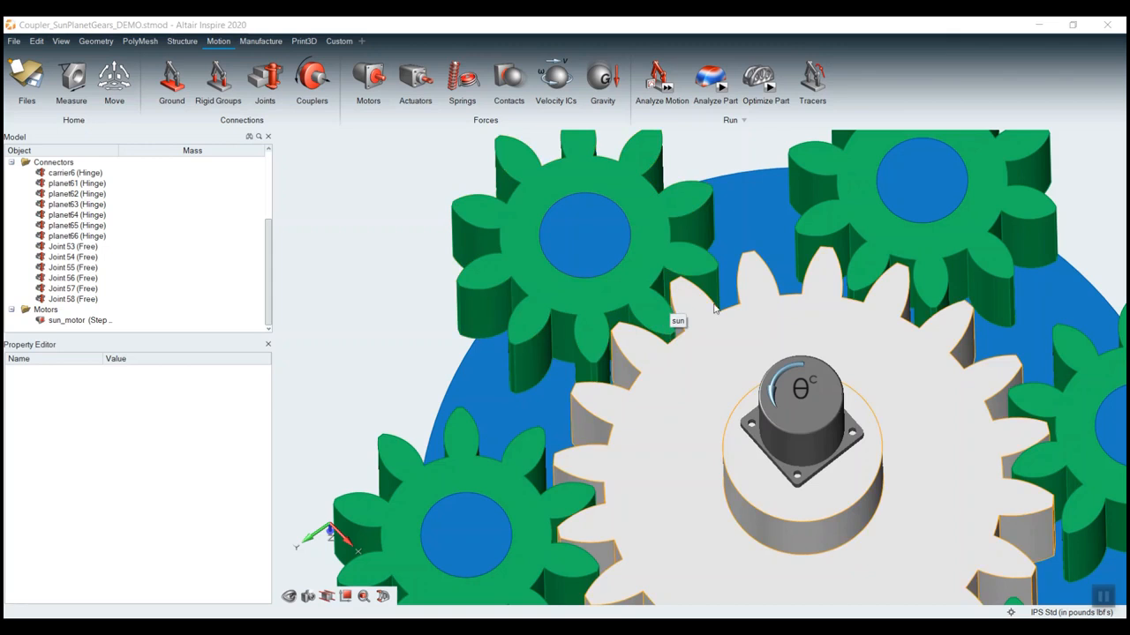
{"action": "scroll", "coordinate": [681, 331], "scroll_direction": "down", "scroll_amount": 3}
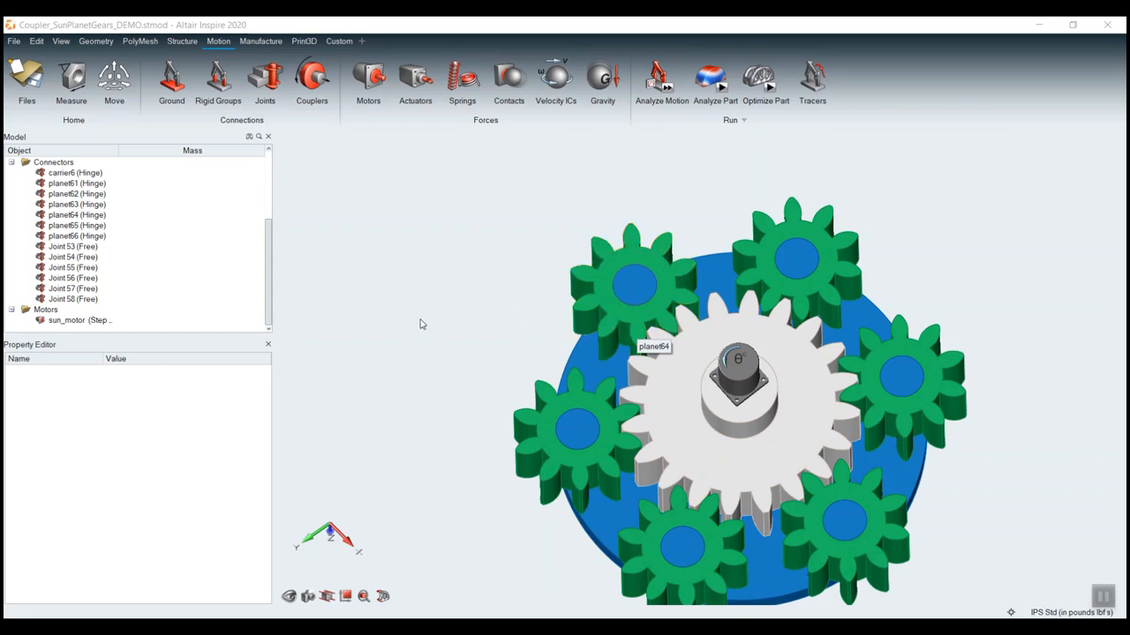
{"action": "left_click", "coordinate": [512, 79]}
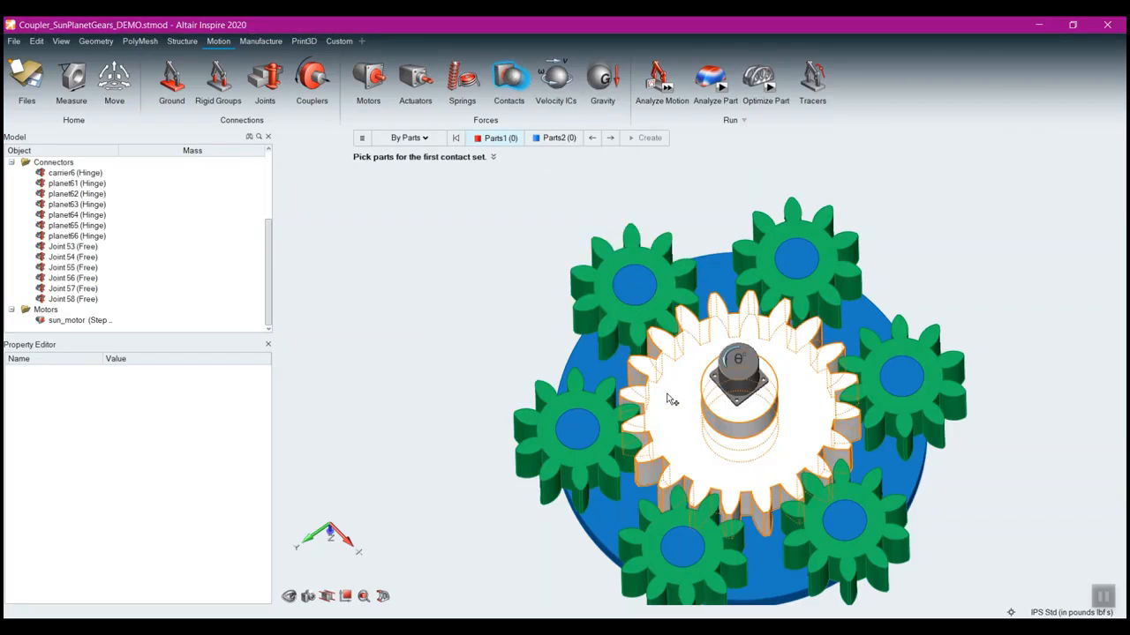
{"action": "left_click", "coordinate": [671, 395]}
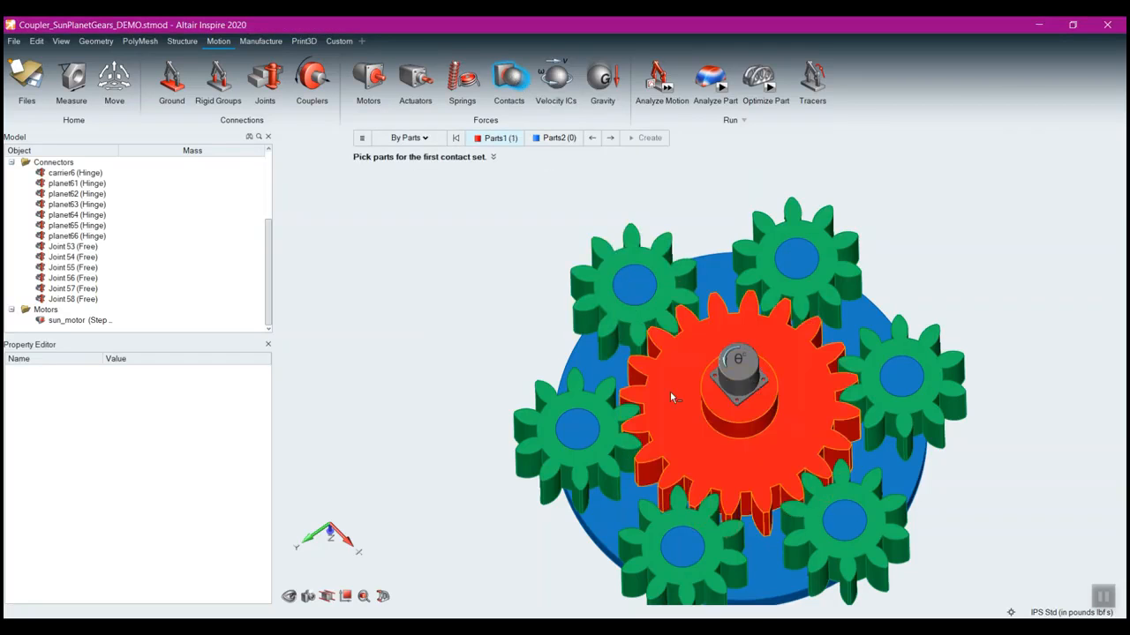
{"action": "left_click", "coordinate": [550, 139]}
{"action": "left_click", "coordinate": [598, 277]}
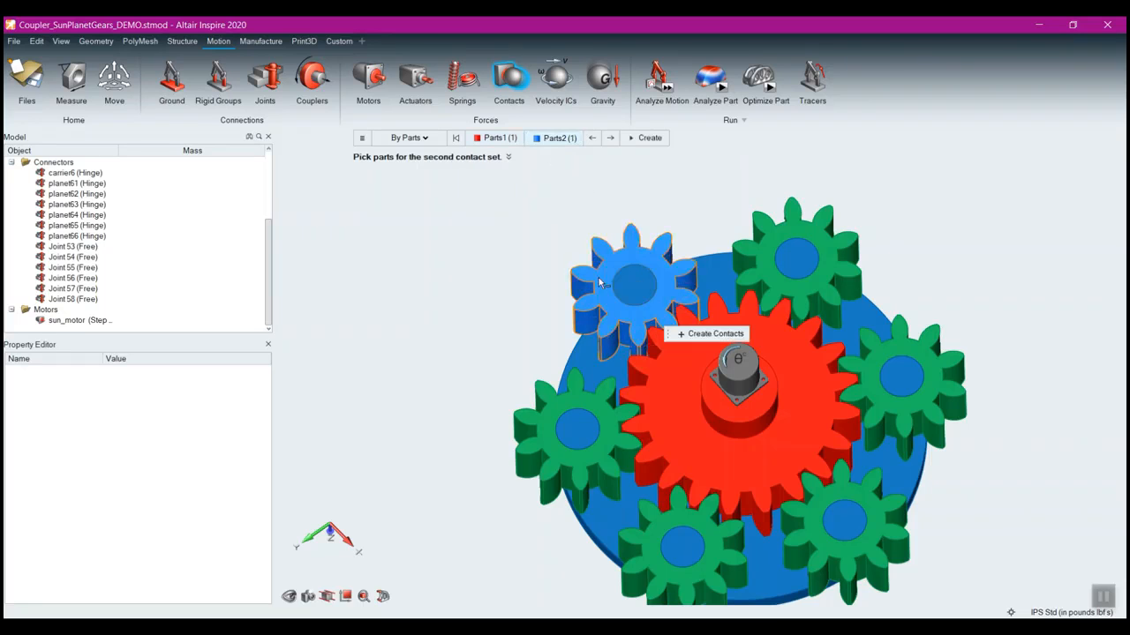
{"action": "left_click", "coordinate": [711, 340]}
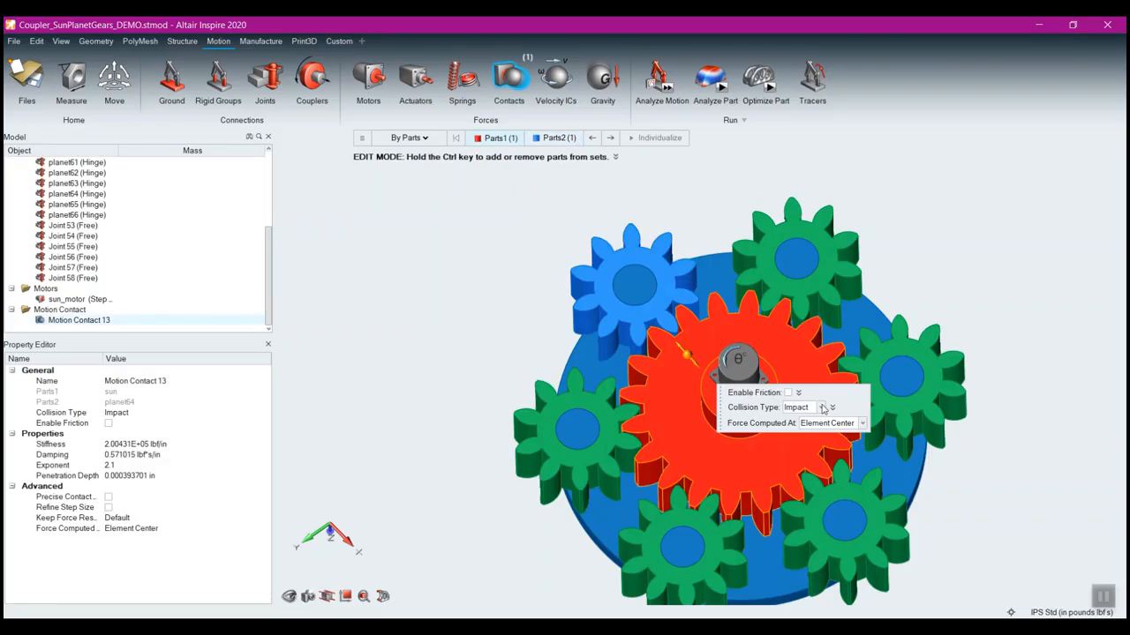
{"action": "left_click", "coordinate": [666, 88]}
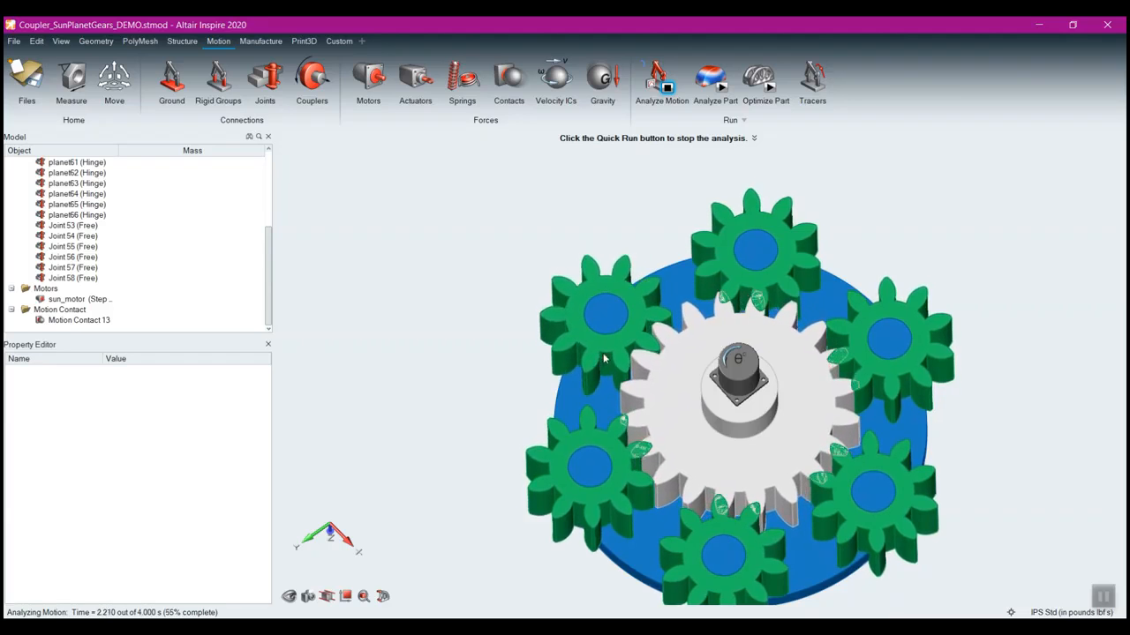
{"action": "right_click", "coordinate": [539, 214]}
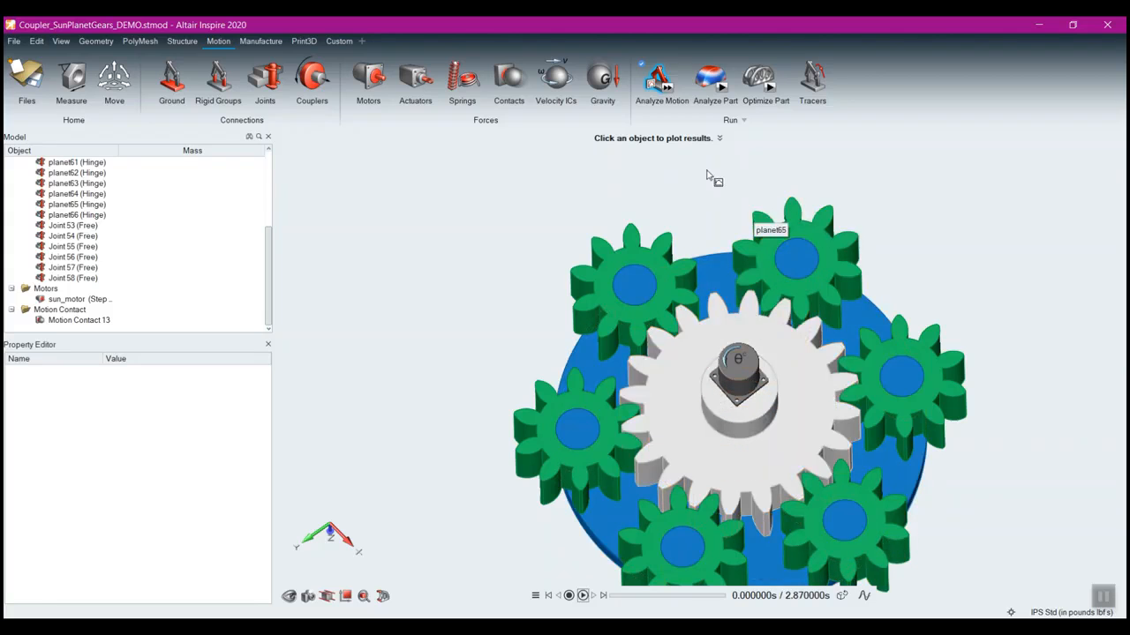
Step: Create a motion contact between the sun gear and planet65
{"action": "left_click", "coordinate": [512, 78]}
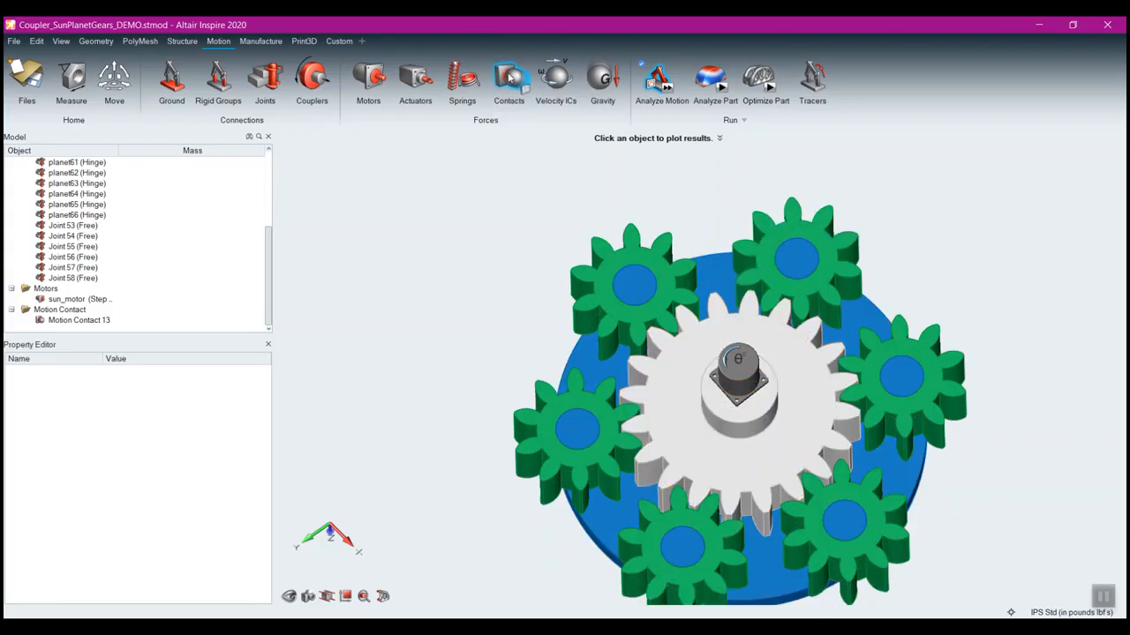
{"action": "left_click", "coordinate": [781, 352]}
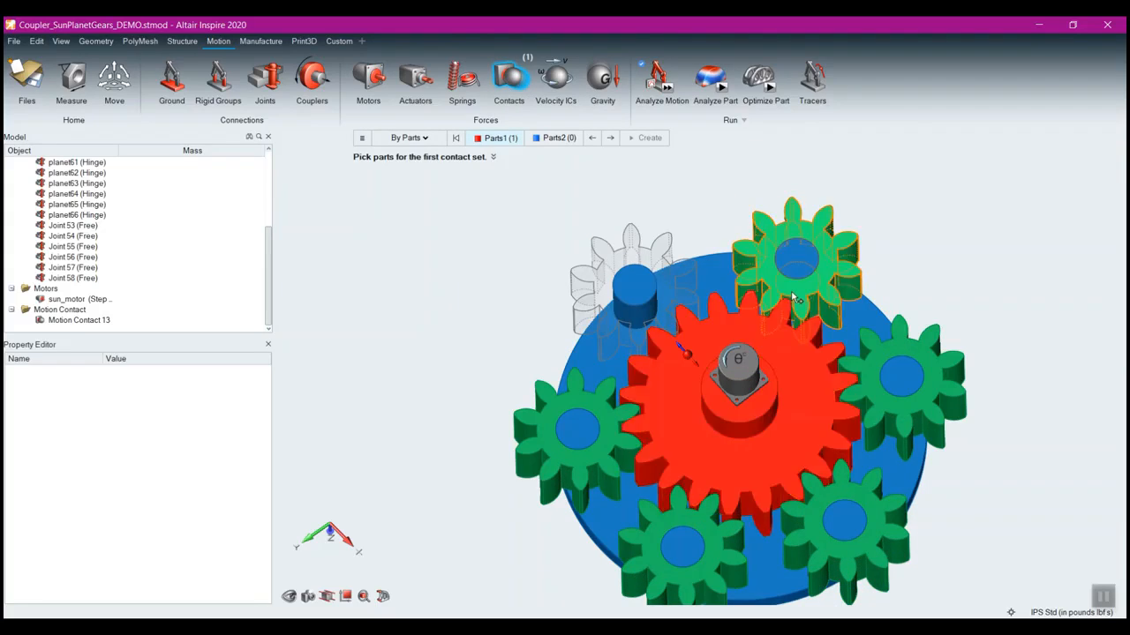
{"action": "left_click", "coordinate": [570, 139]}
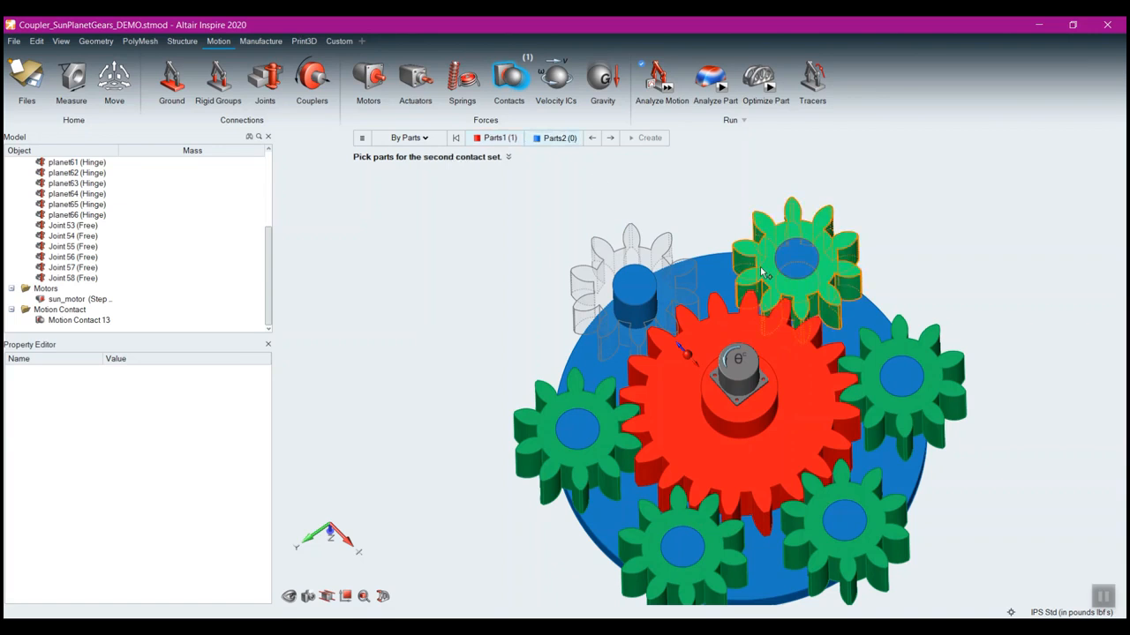
{"action": "left_click", "coordinate": [808, 306]}
{"action": "left_click", "coordinate": [861, 308]}
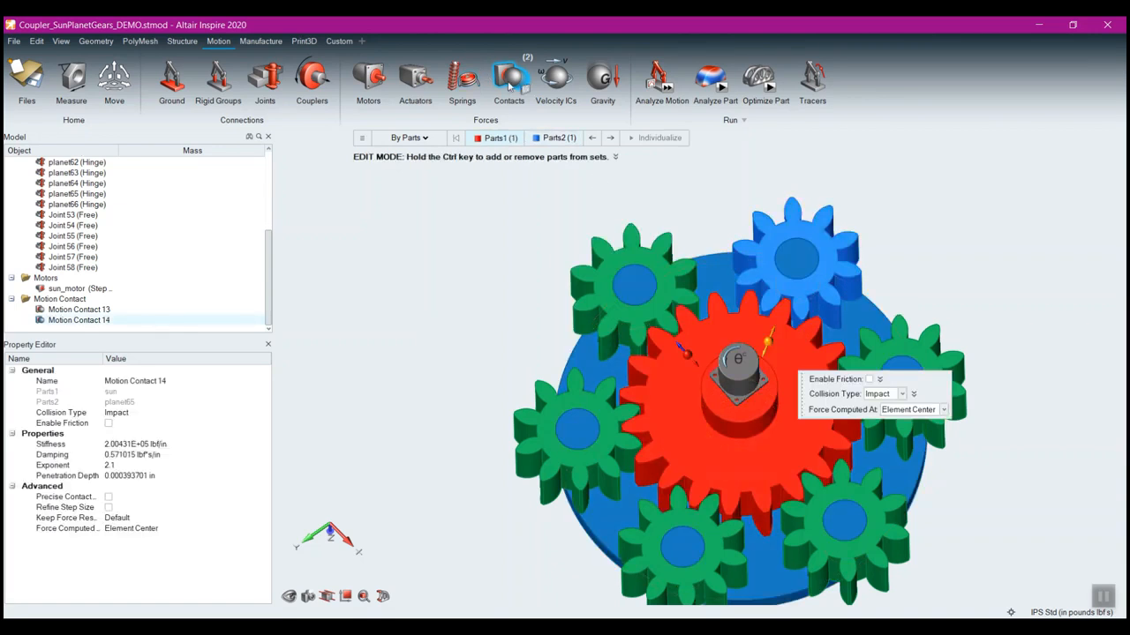
Step: Create a motion contact between the sun gear and planet66, and rerun the motion analysis
{"action": "left_click", "coordinate": [513, 197]}
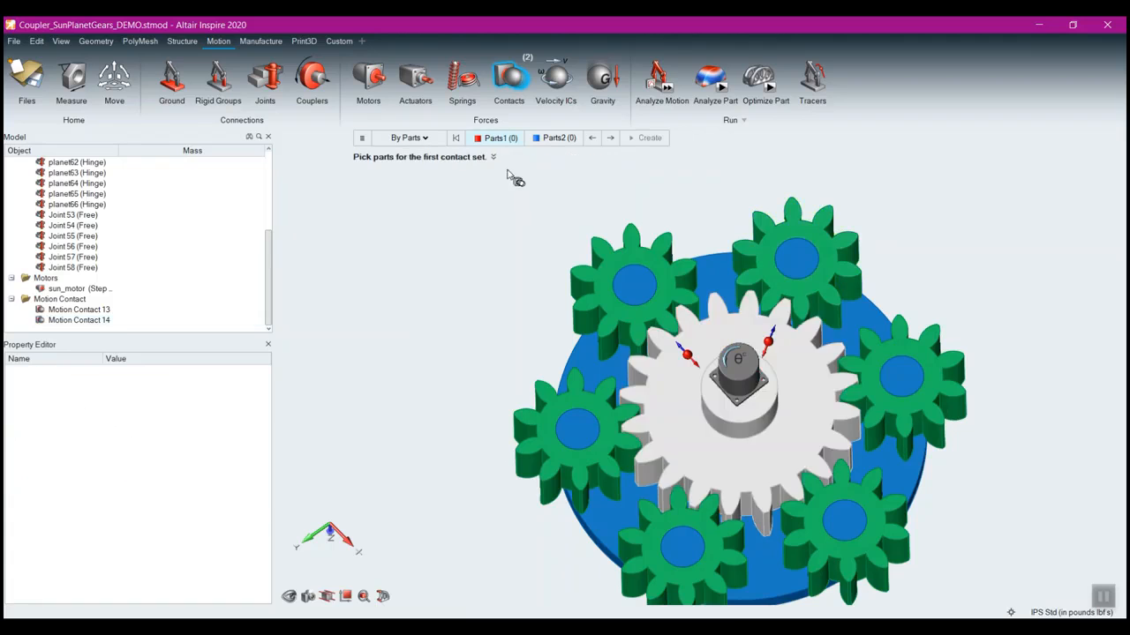
{"action": "left_click", "coordinate": [813, 402]}
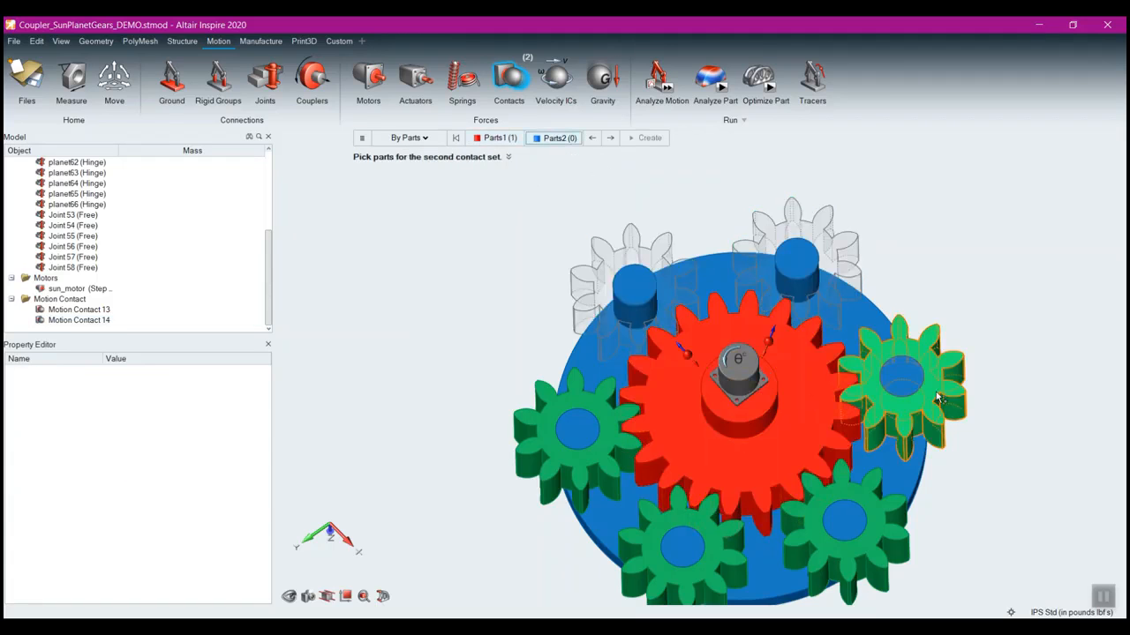
{"action": "left_click", "coordinate": [912, 412]}
{"action": "left_click", "coordinate": [973, 430]}
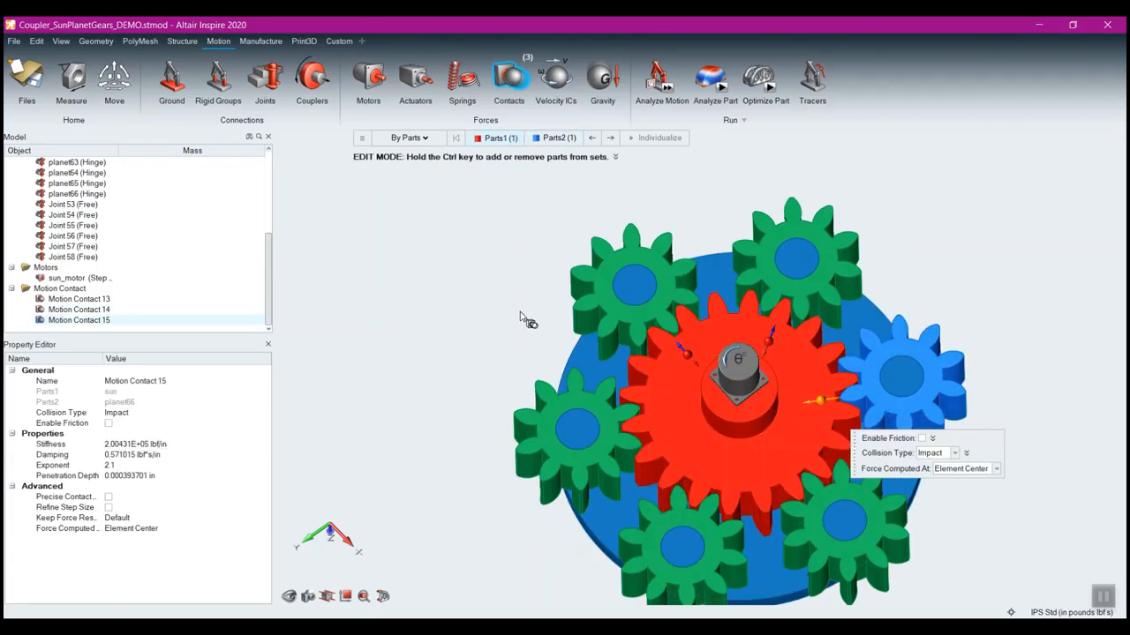
{"action": "left_click", "coordinate": [409, 297]}
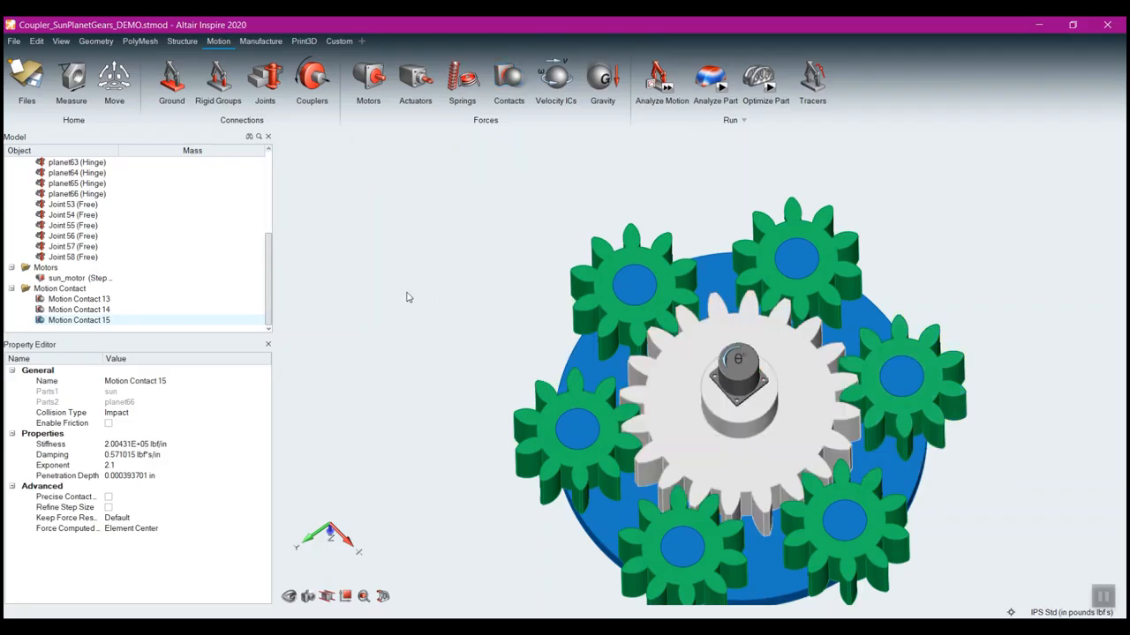
{"action": "left_click", "coordinate": [663, 87]}
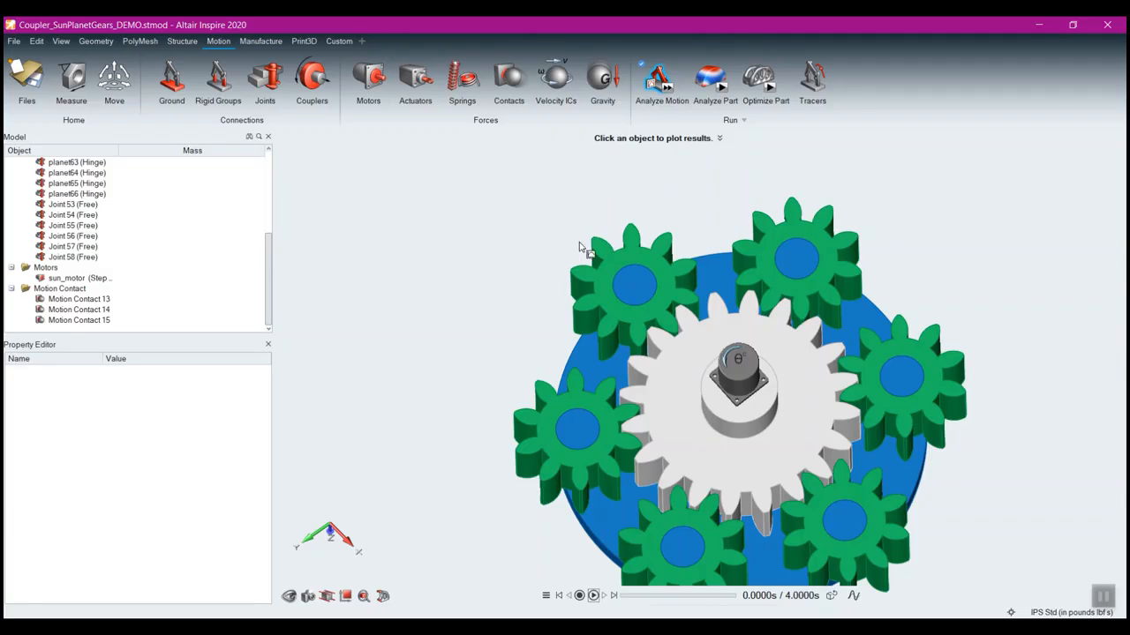
Step: Delete the three motion contacts between the sun gear and the planet gears
{"action": "left_click", "coordinate": [79, 299]}
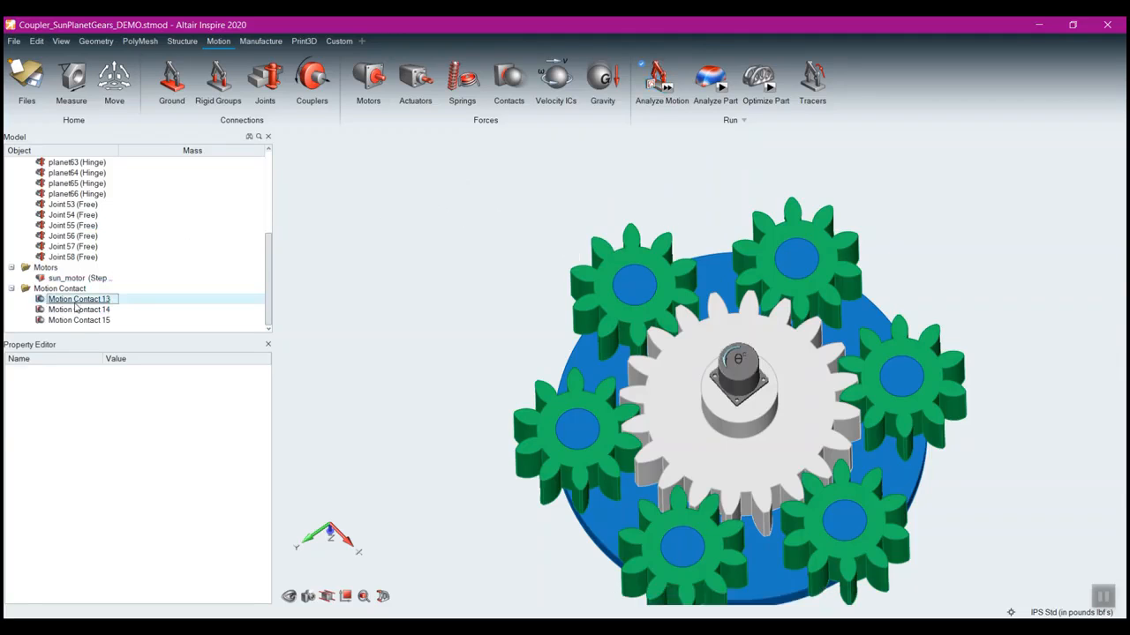
{"action": "left_click", "coordinate": [80, 320], "text": "shift"}
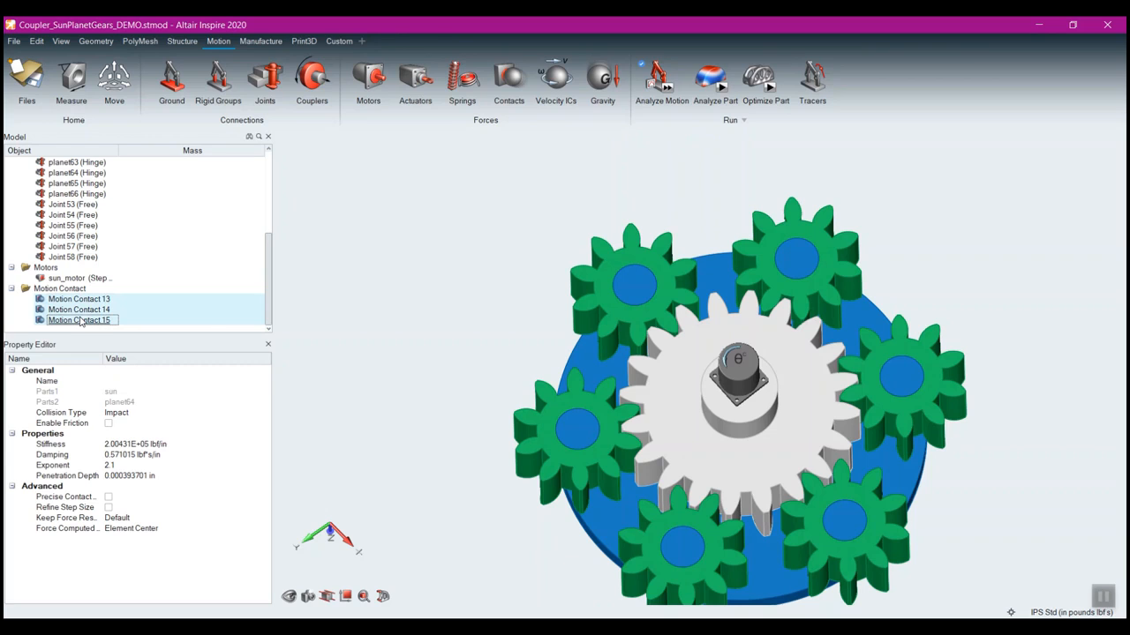
{"action": "right_click", "coordinate": [80, 320]}
{"action": "left_click", "coordinate": [144, 394]}
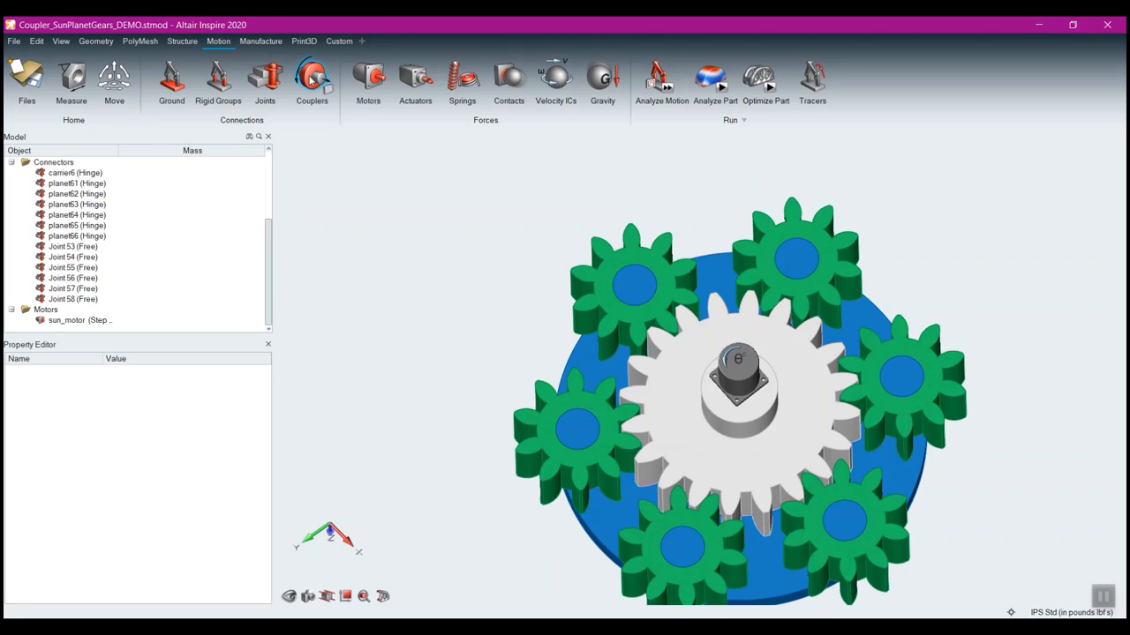
Step: Create a coupler by joints between the carrier6 and planet64 hinges, and run the motion analysis
{"action": "left_click", "coordinate": [323, 84]}
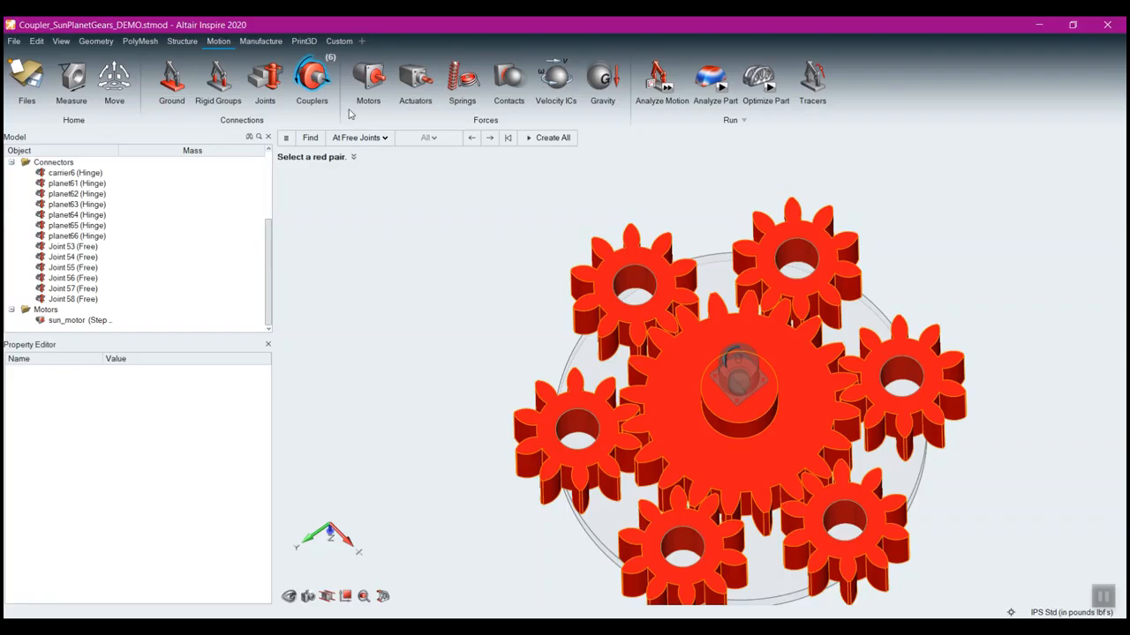
{"action": "left_click", "coordinate": [379, 142]}
{"action": "left_click", "coordinate": [353, 169]}
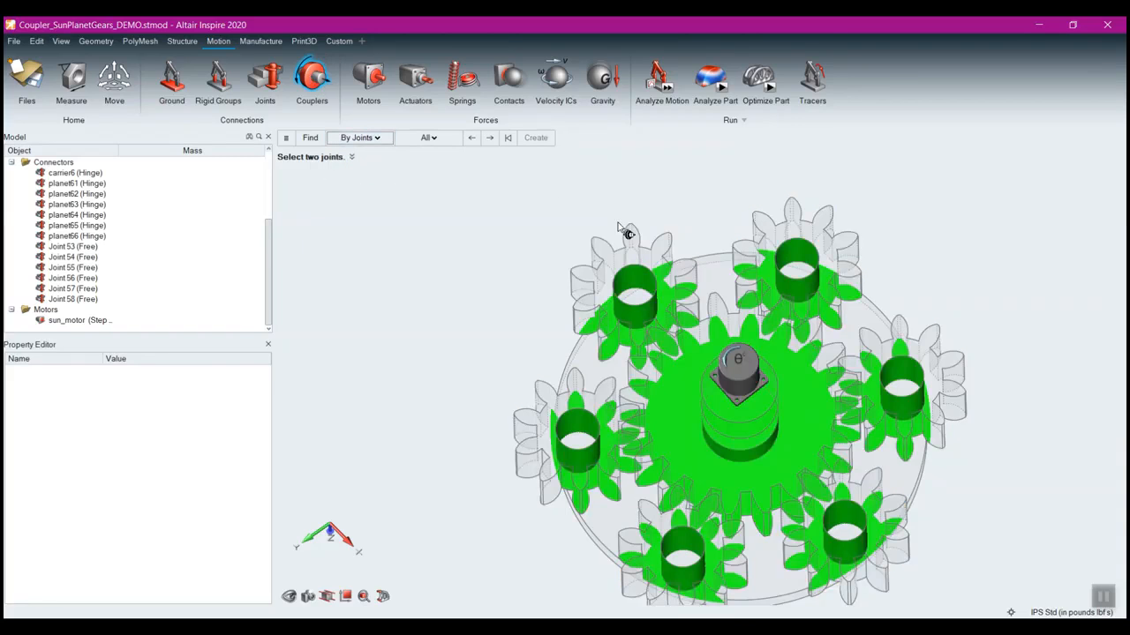
{"action": "left_click", "coordinate": [744, 453]}
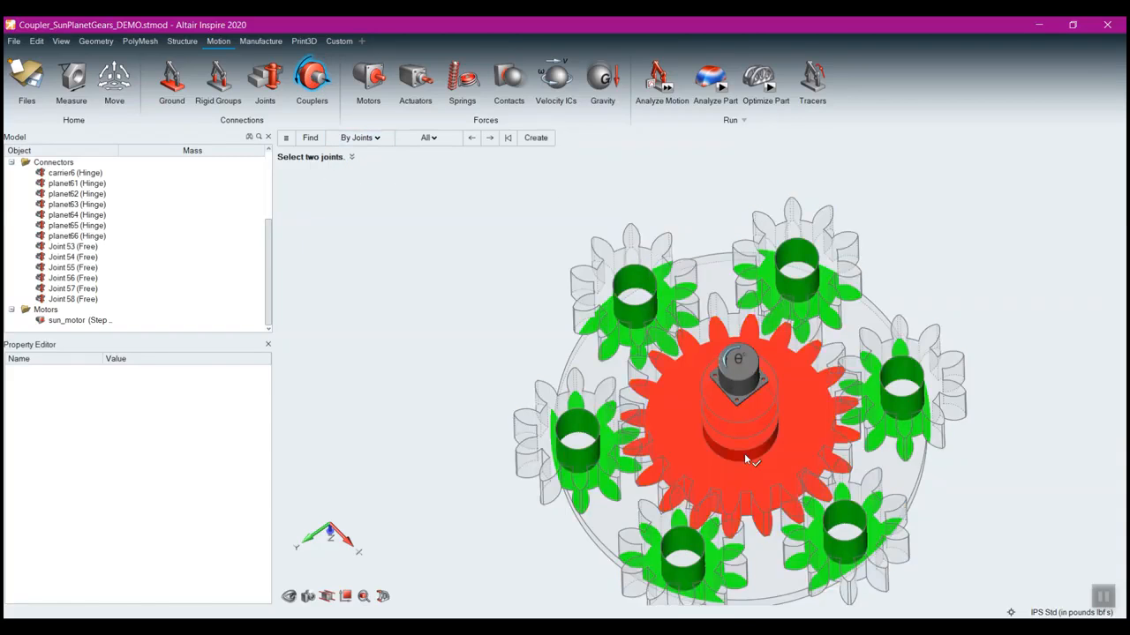
{"action": "left_click", "coordinate": [638, 314]}
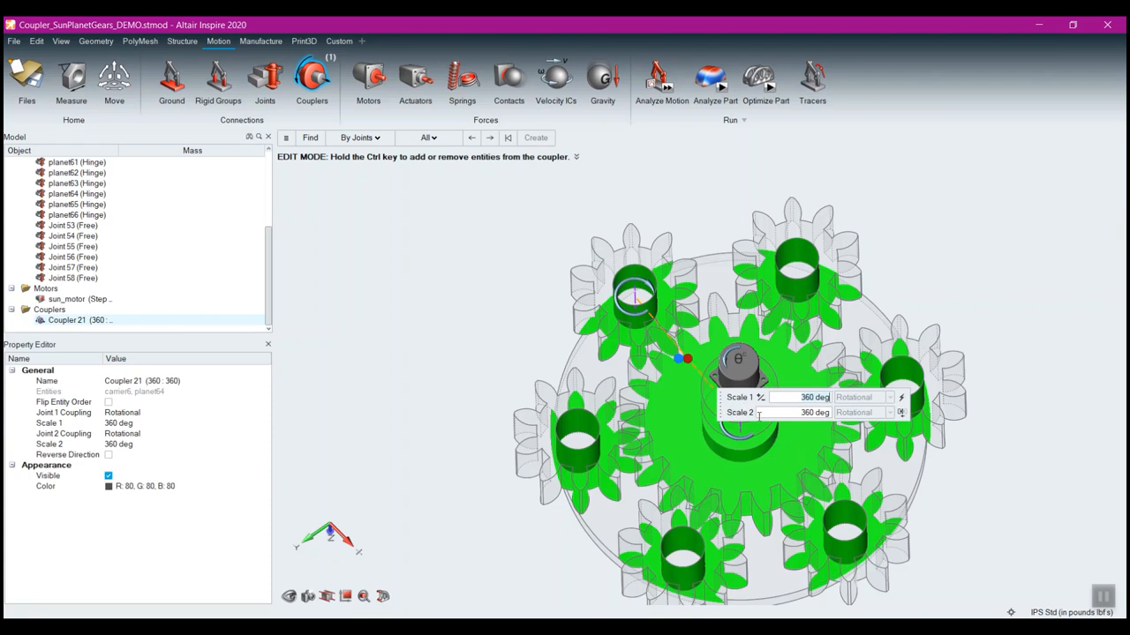
{"action": "right_click", "coordinate": [485, 234]}
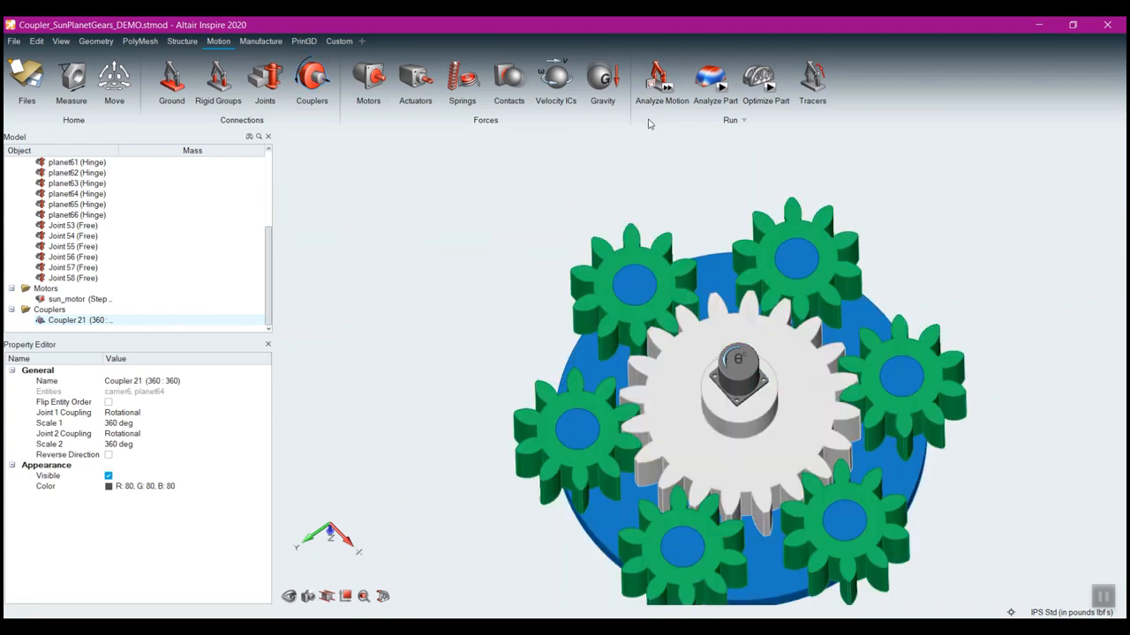
{"action": "left_click", "coordinate": [668, 86]}
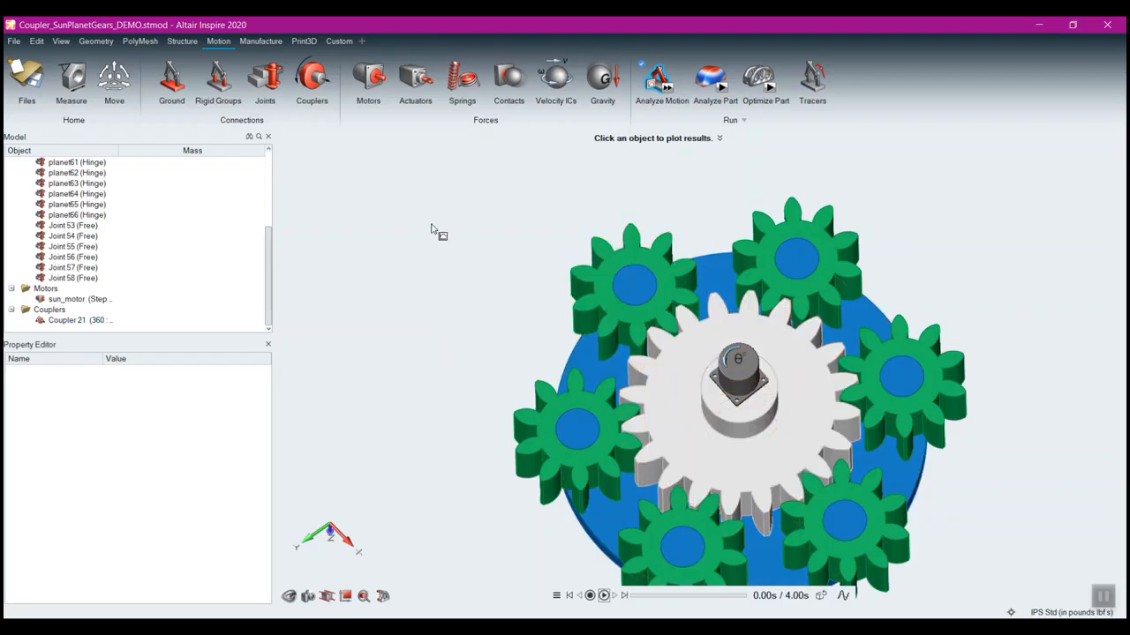
{"action": "right_click_drag", "start_coordinate": [494, 232], "coordinate": [427, 232]}
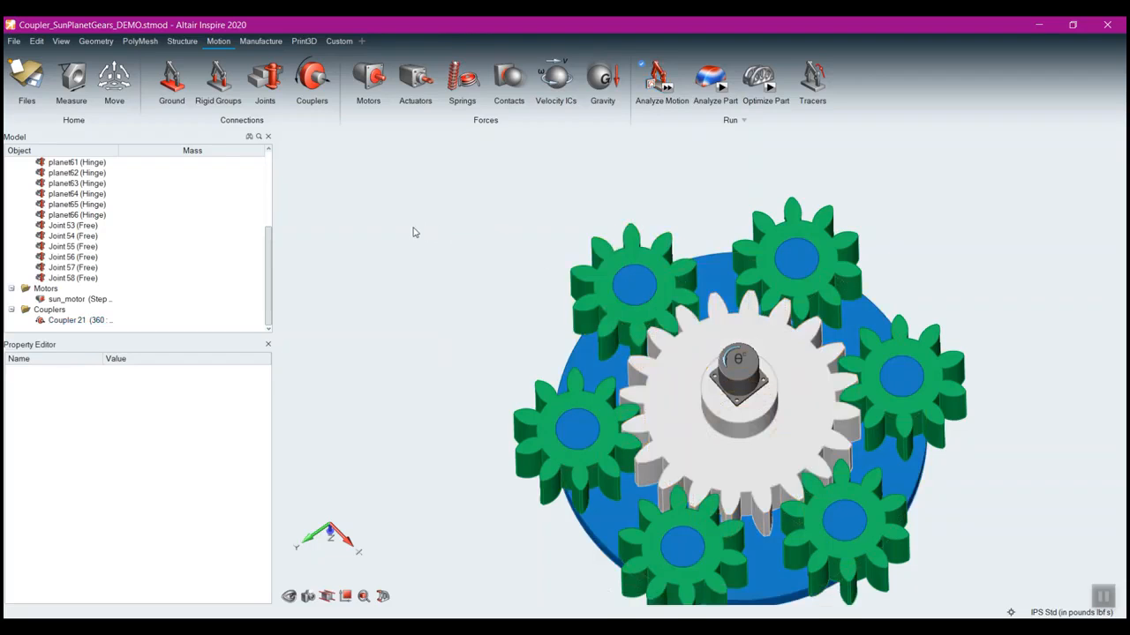
Step: Set Scale 2 of the carrier6–planet64 coupler to 180 deg
{"action": "left_click", "coordinate": [59, 322]}
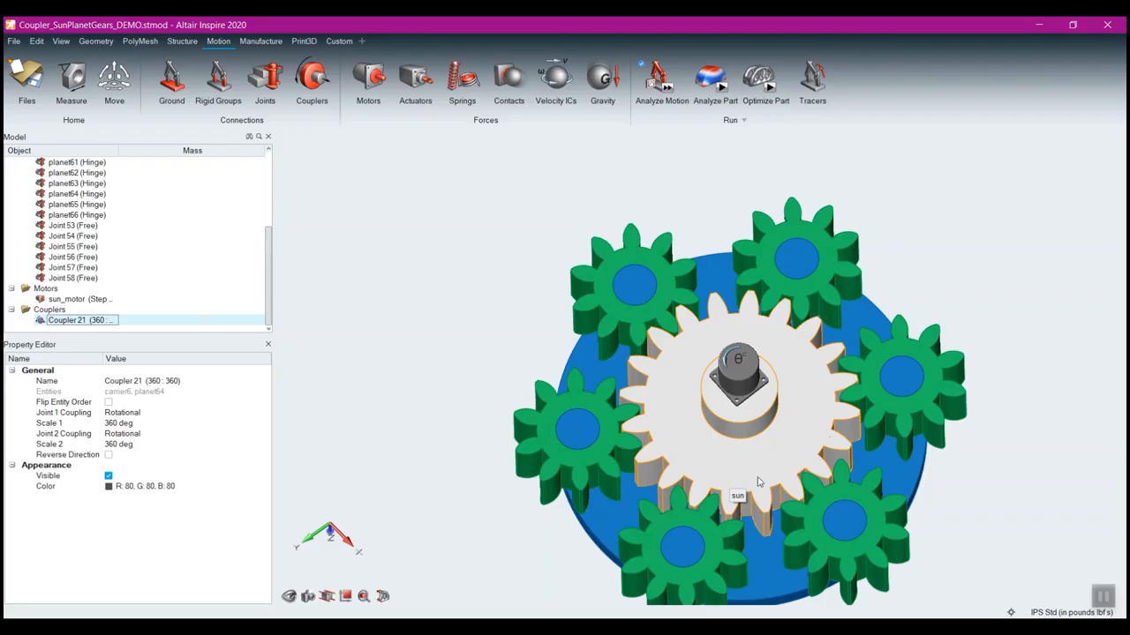
{"action": "left_click", "coordinate": [116, 446]}
{"action": "type", "text": "180"}
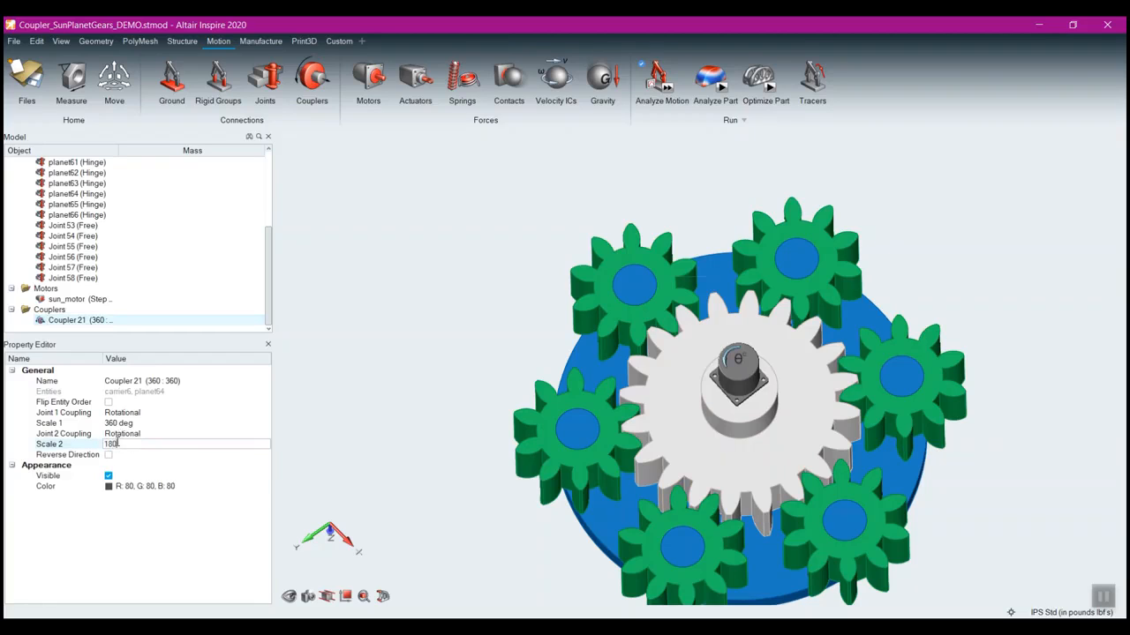
{"action": "key", "text": "Return"}
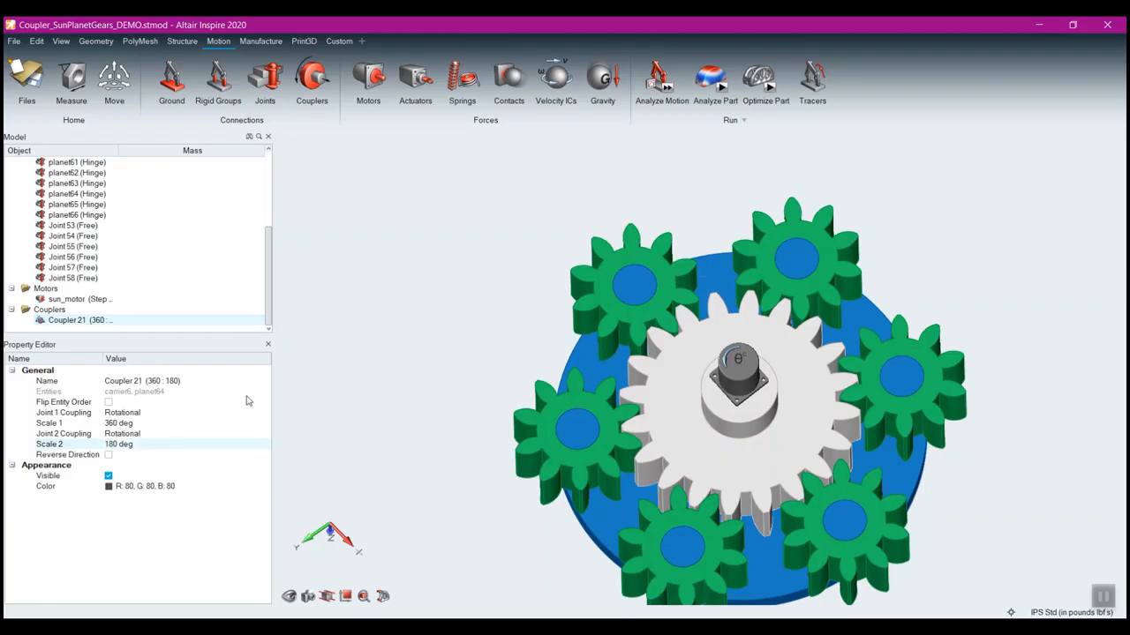
Step: Run the motion analysis with the changed coupler ratio and exit the results
{"action": "right_click", "coordinate": [484, 277]}
{"action": "left_click", "coordinate": [651, 130]}
{"action": "left_click", "coordinate": [668, 88]}
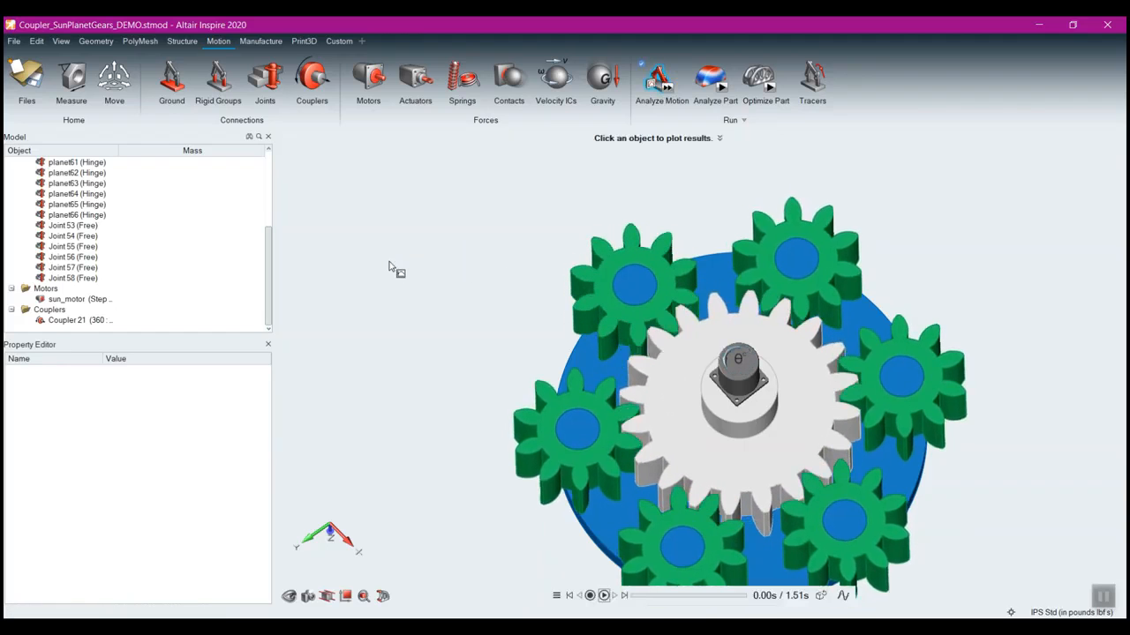
{"action": "key", "text": "Escape"}
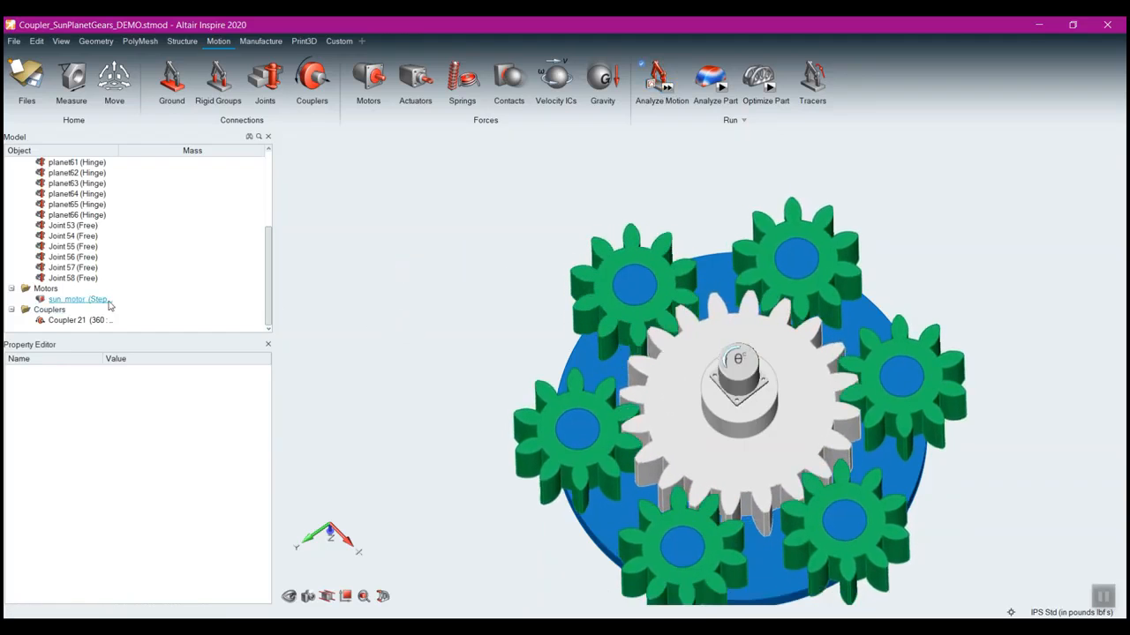
Step: Set the carrier6–planet64 coupler's Scale 1 to 180 deg and Scale 2 to 360 deg
{"action": "left_click", "coordinate": [77, 320]}
{"action": "left_click", "coordinate": [118, 424]}
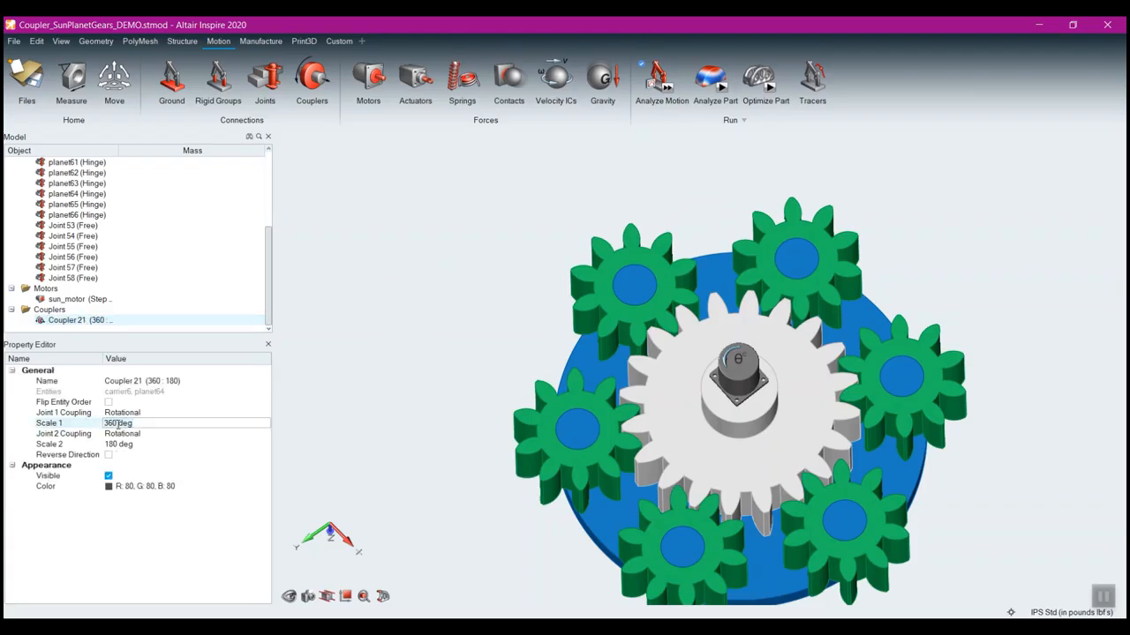
{"action": "type", "text": "180"}
{"action": "left_click", "coordinate": [118, 444]}
{"action": "type", "text": "360"}
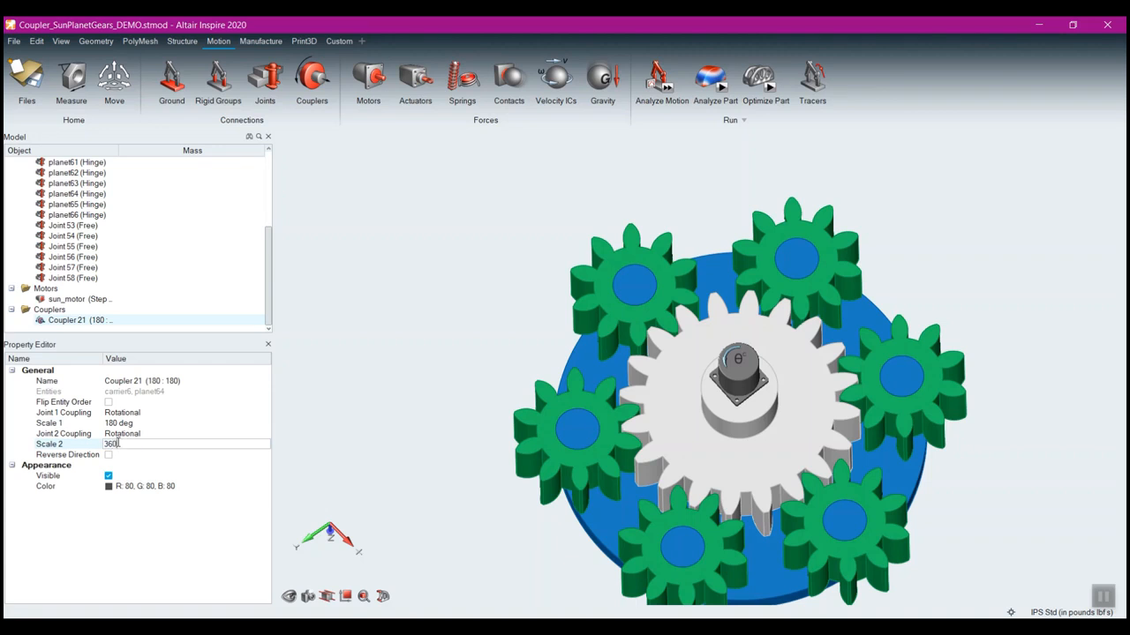
{"action": "key", "text": "Return"}
{"action": "left_click", "coordinate": [459, 317]}
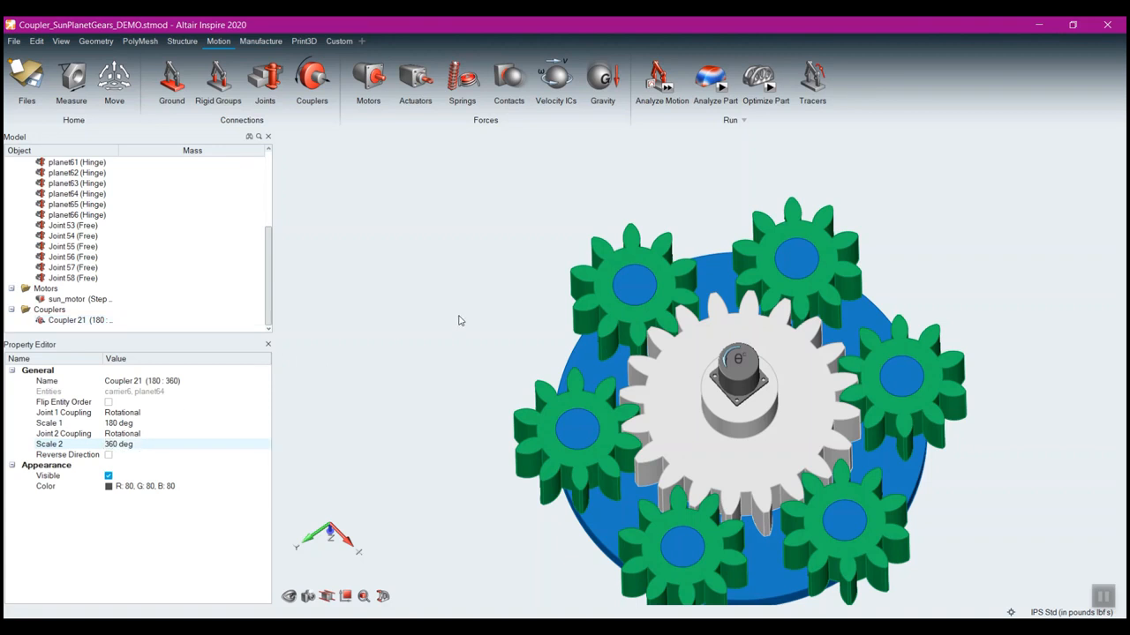
Step: Run the motion analysis with the 180:360 carrier6–planet64 coupler, exit the results, and delete the coupler
{"action": "left_click", "coordinate": [667, 88]}
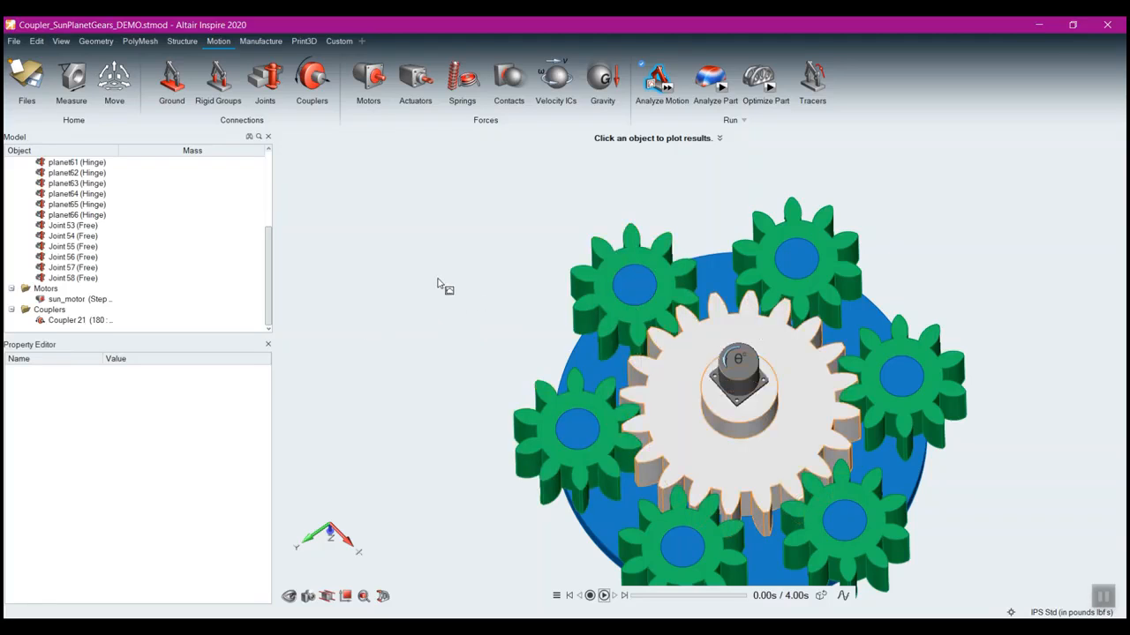
{"action": "left_click", "coordinate": [81, 320]}
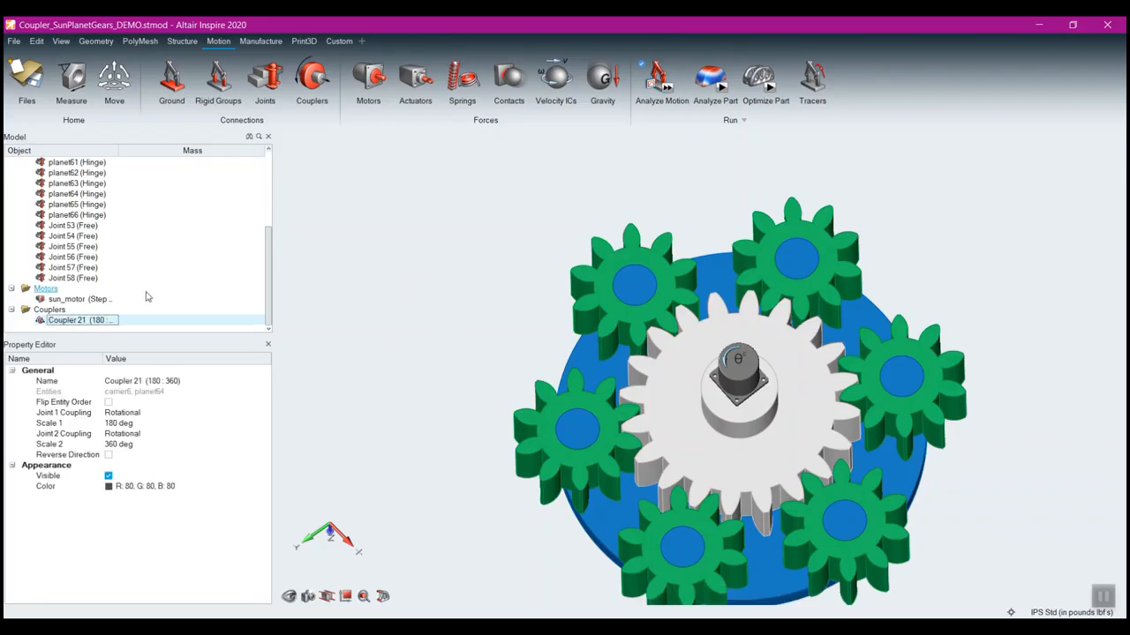
{"action": "key", "text": "Delete"}
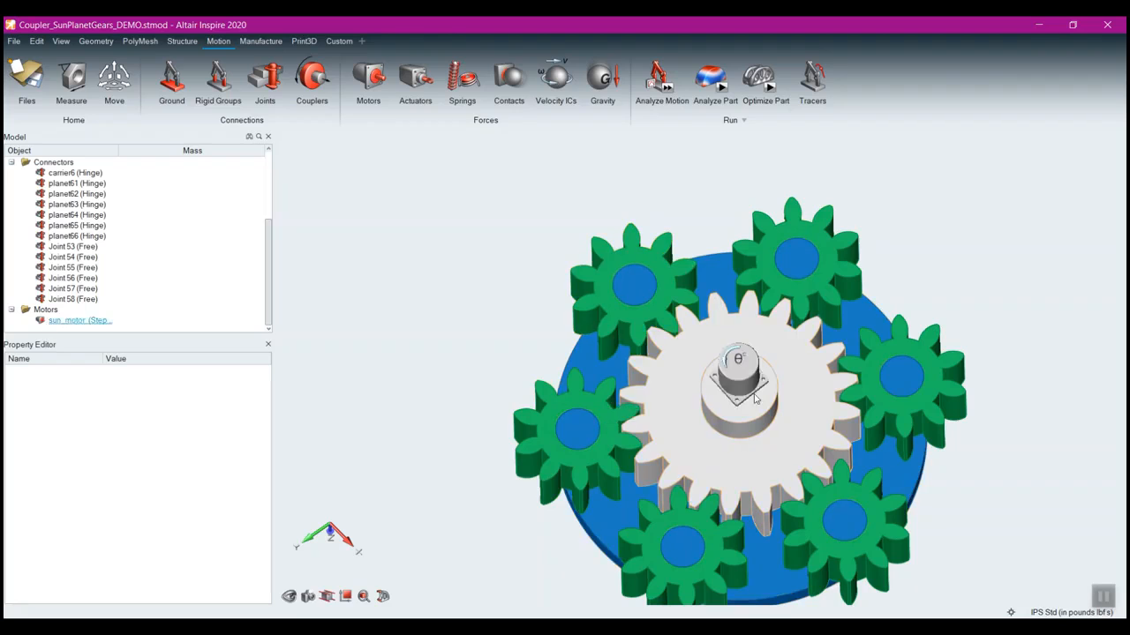
Step: Create couplers at free joints for all six sun-and-planet gear pairs at once
{"action": "left_click", "coordinate": [303, 79]}
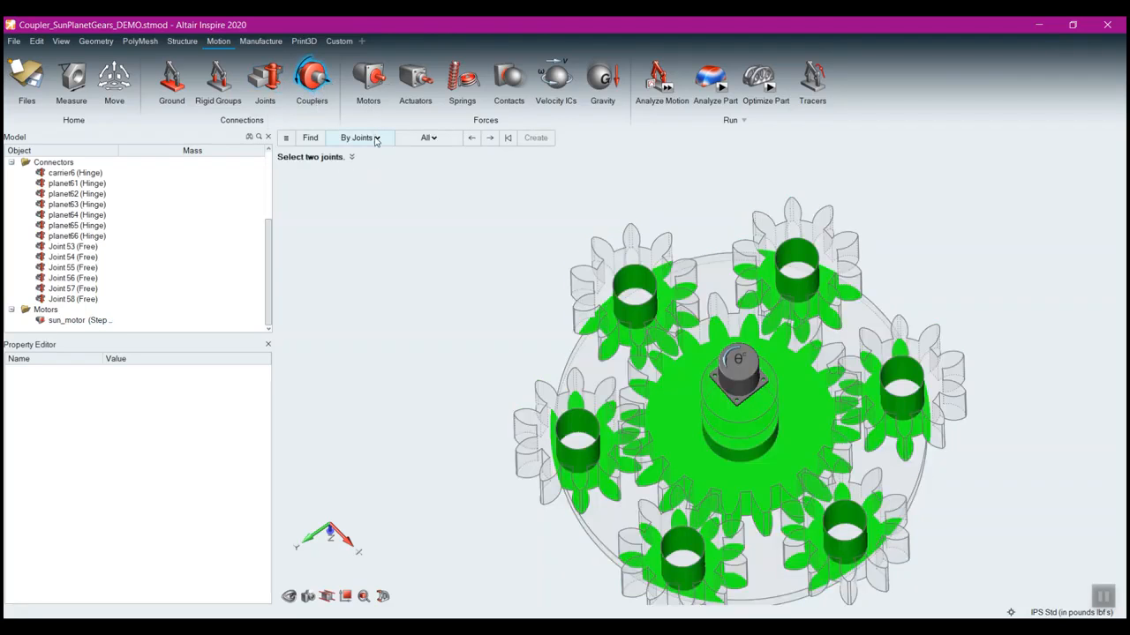
{"action": "left_click", "coordinate": [376, 138]}
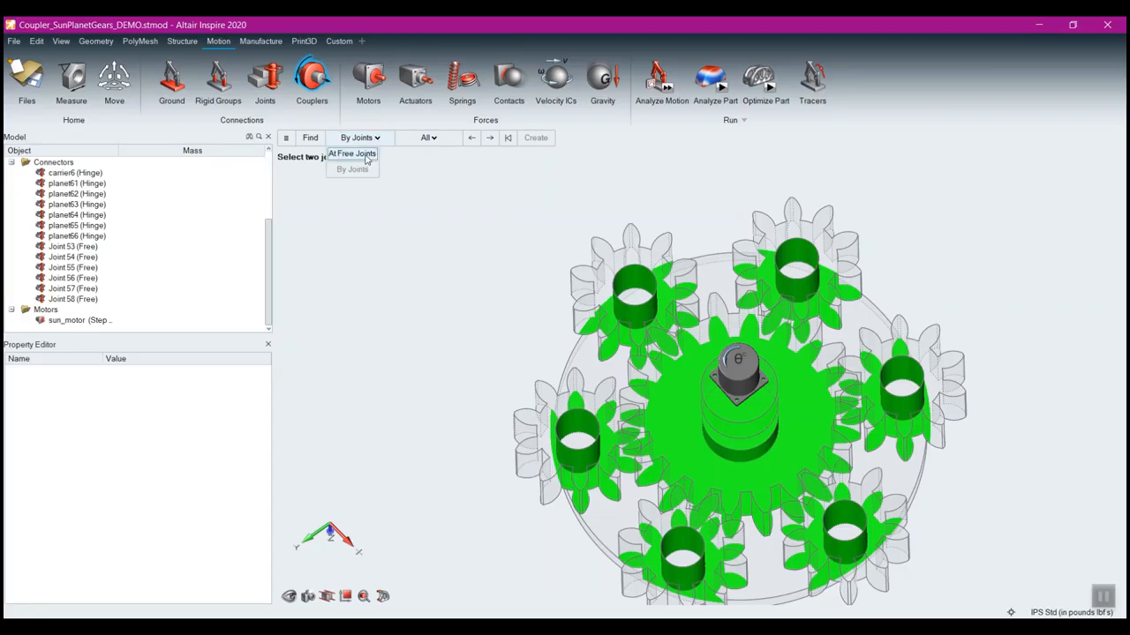
{"action": "left_click", "coordinate": [353, 154]}
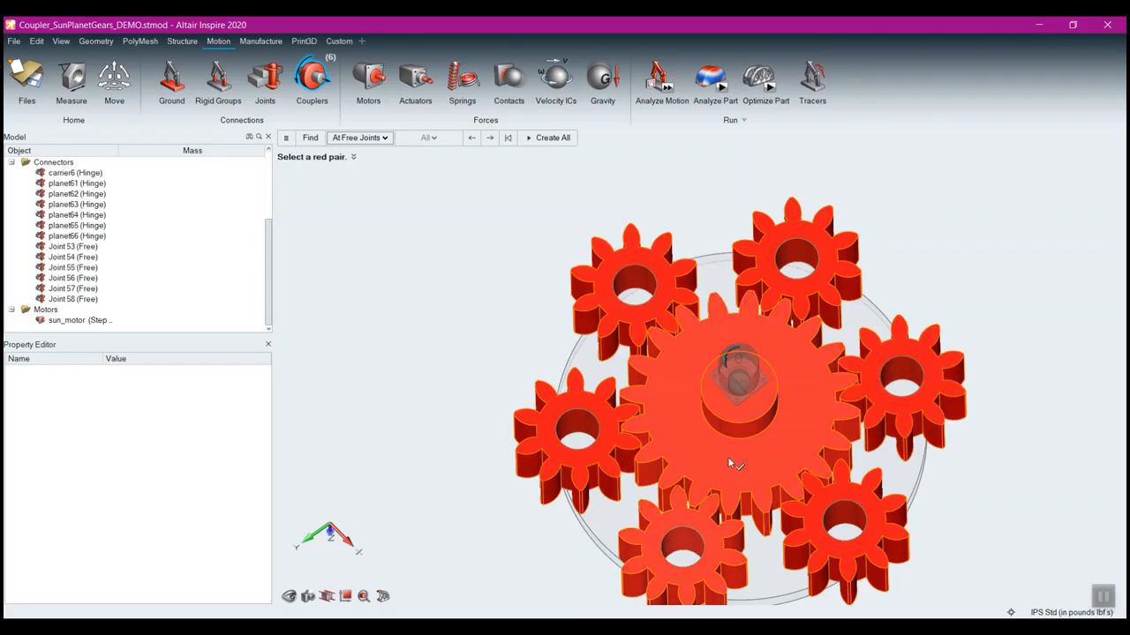
{"action": "left_click", "coordinate": [549, 139]}
{"action": "right_click", "coordinate": [512, 251]}
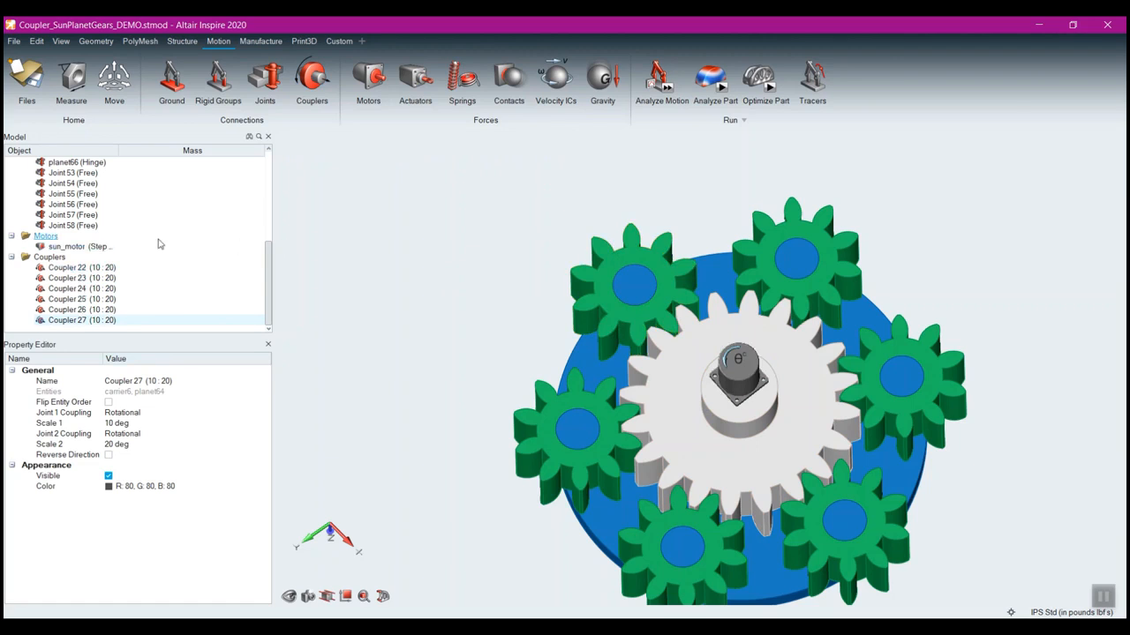
Step: Review the properties of the carrier6–planet65 coupler, run the motion analysis, and examine how the sun and planet teeth mesh
{"action": "left_click", "coordinate": [97, 270]}
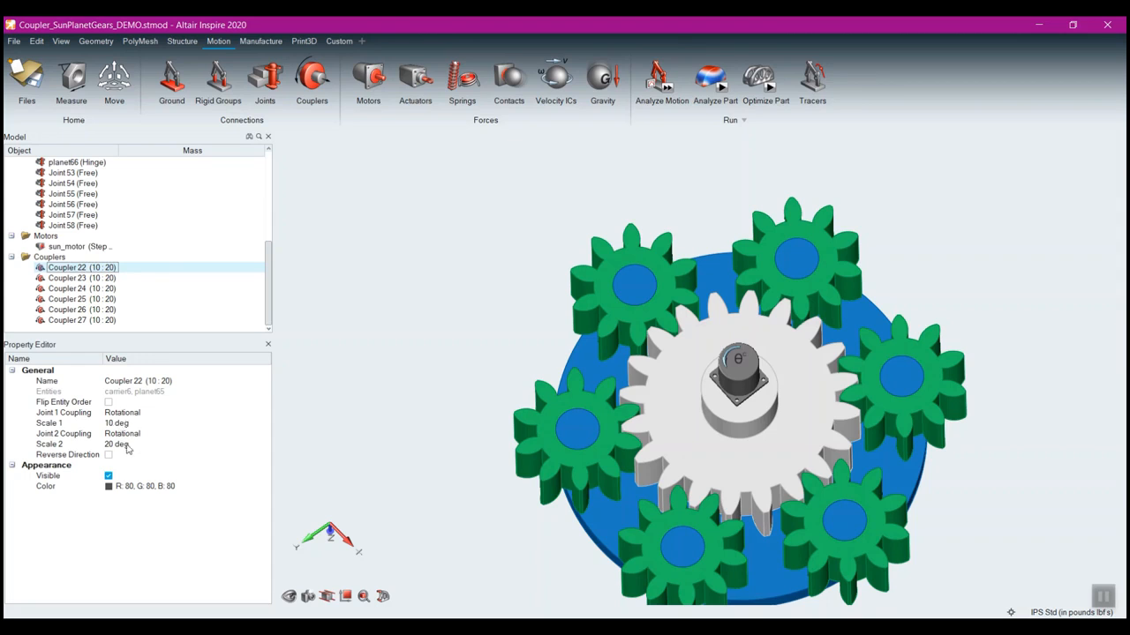
{"action": "left_click", "coordinate": [668, 90]}
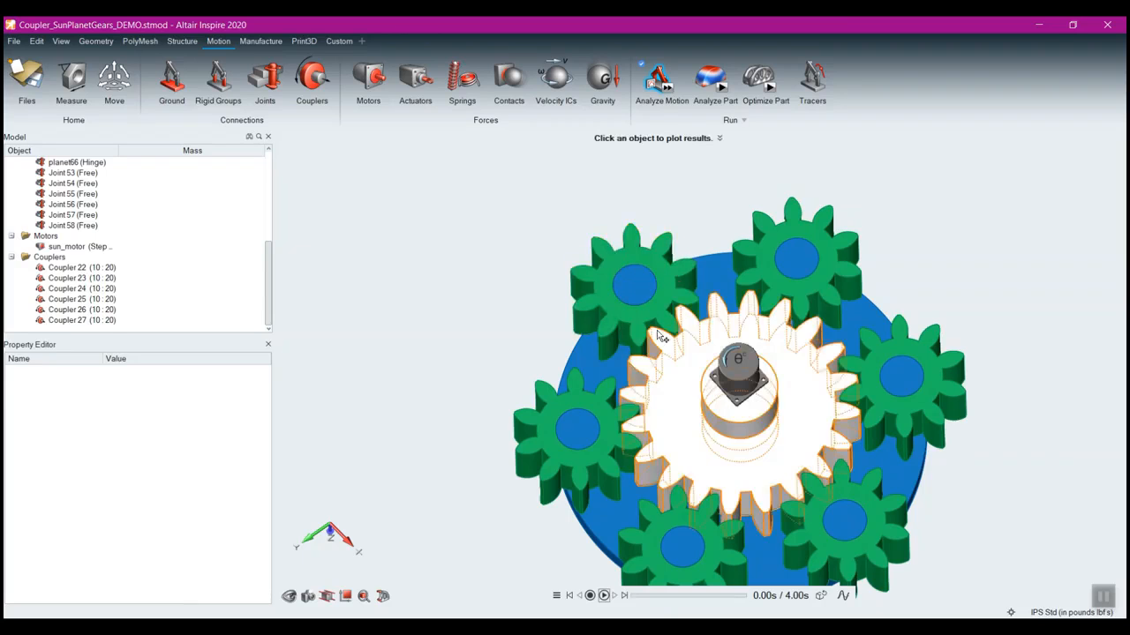
{"action": "middle_click_drag", "start_coordinate": [787, 437], "coordinate": [770, 470]}
{"action": "scroll", "coordinate": [669, 338], "scroll_direction": "up", "scroll_amount": 5}
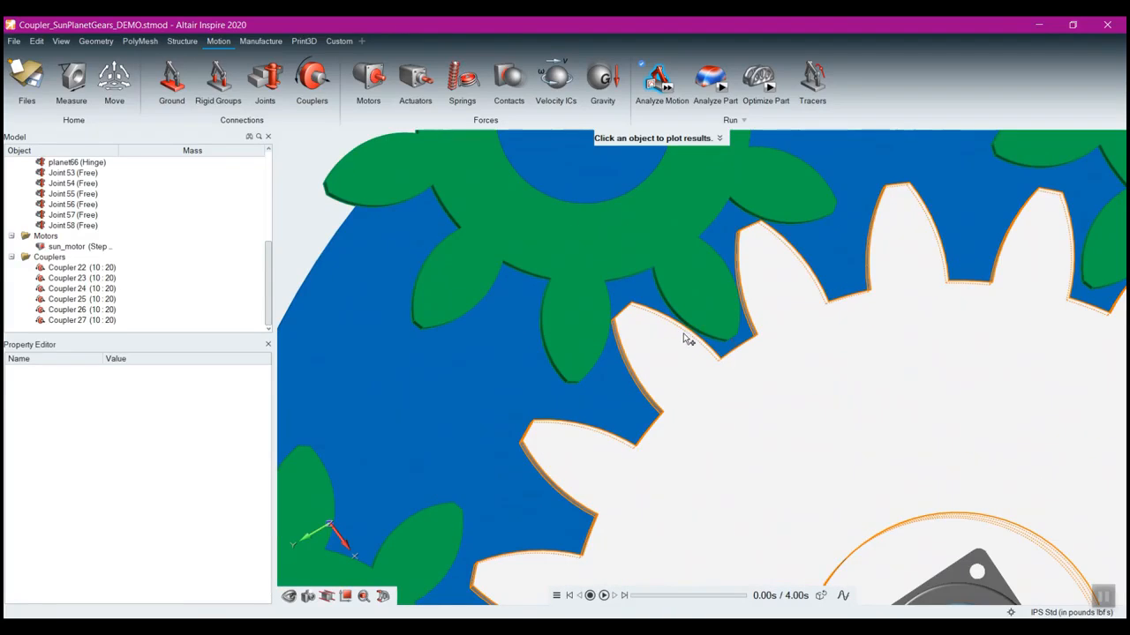
{"action": "scroll", "coordinate": [849, 459], "scroll_direction": "down", "scroll_amount": 5}
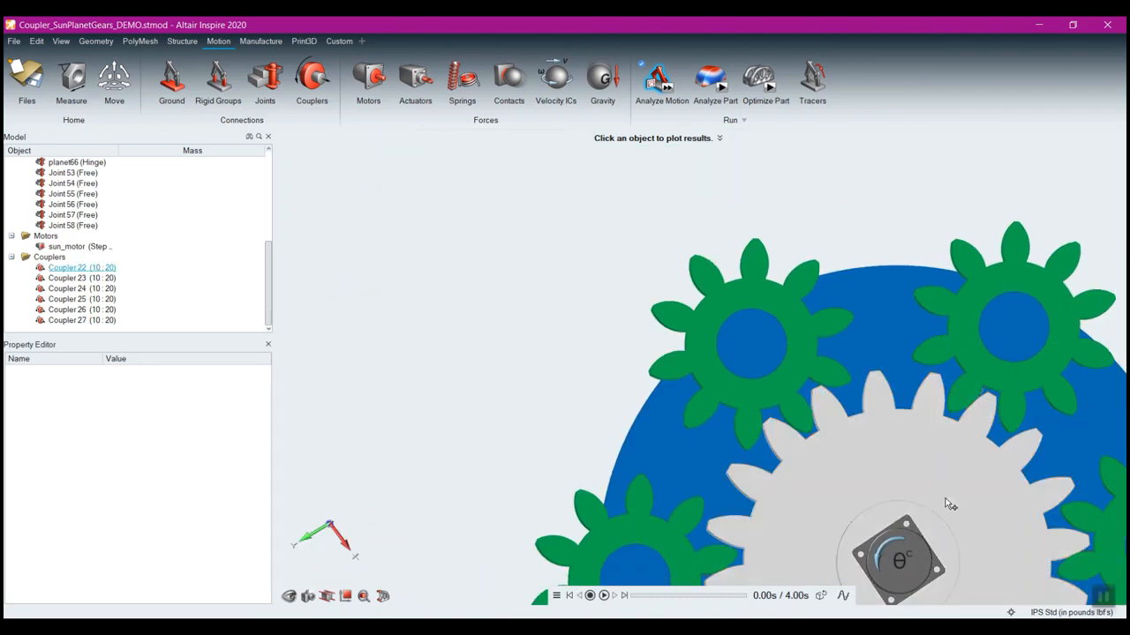
{"action": "scroll", "coordinate": [883, 463], "scroll_direction": "down", "scroll_amount": 2}
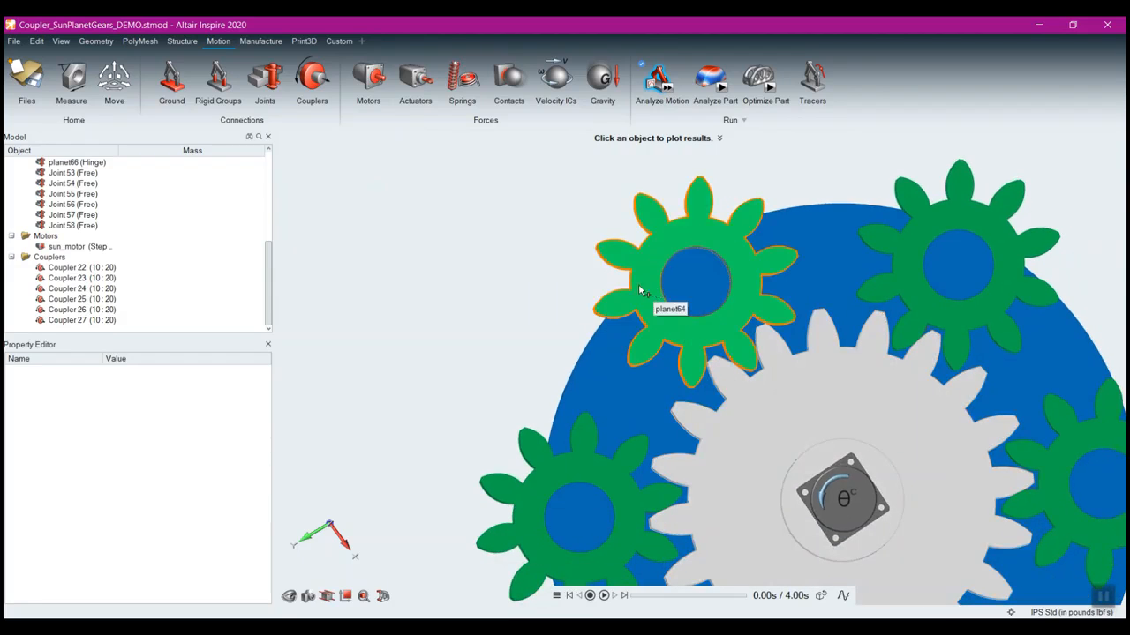
{"action": "scroll", "coordinate": [795, 492], "scroll_direction": "down", "scroll_amount": 3}
{"action": "right_click_drag", "start_coordinate": [791, 470], "coordinate": [775, 429]}
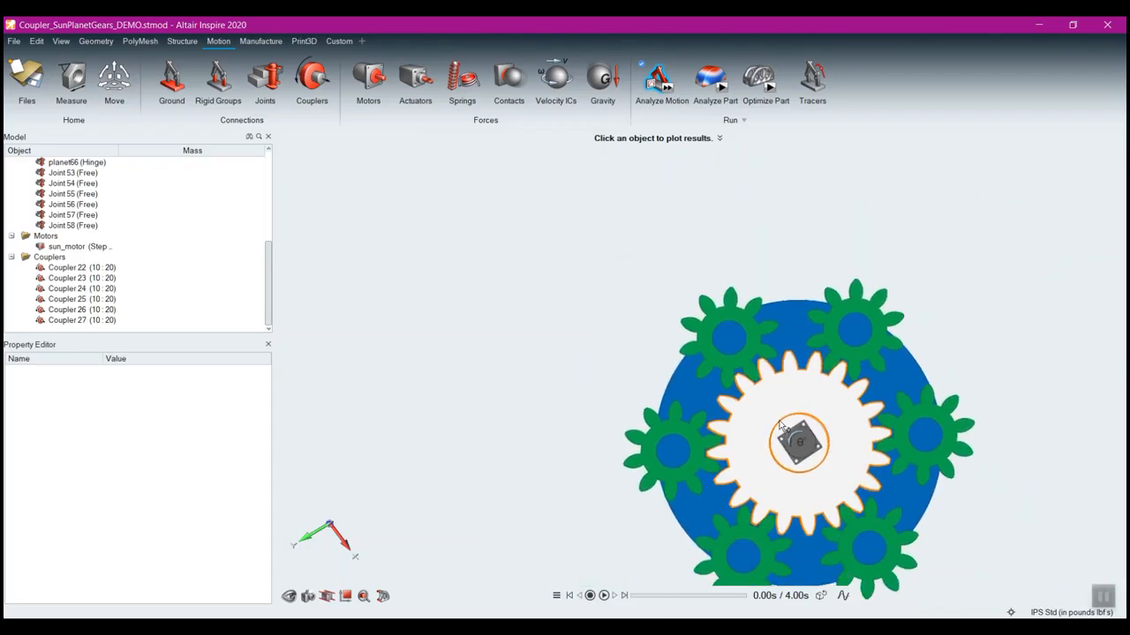
{"action": "scroll", "coordinate": [748, 379], "scroll_direction": "up", "scroll_amount": 3}
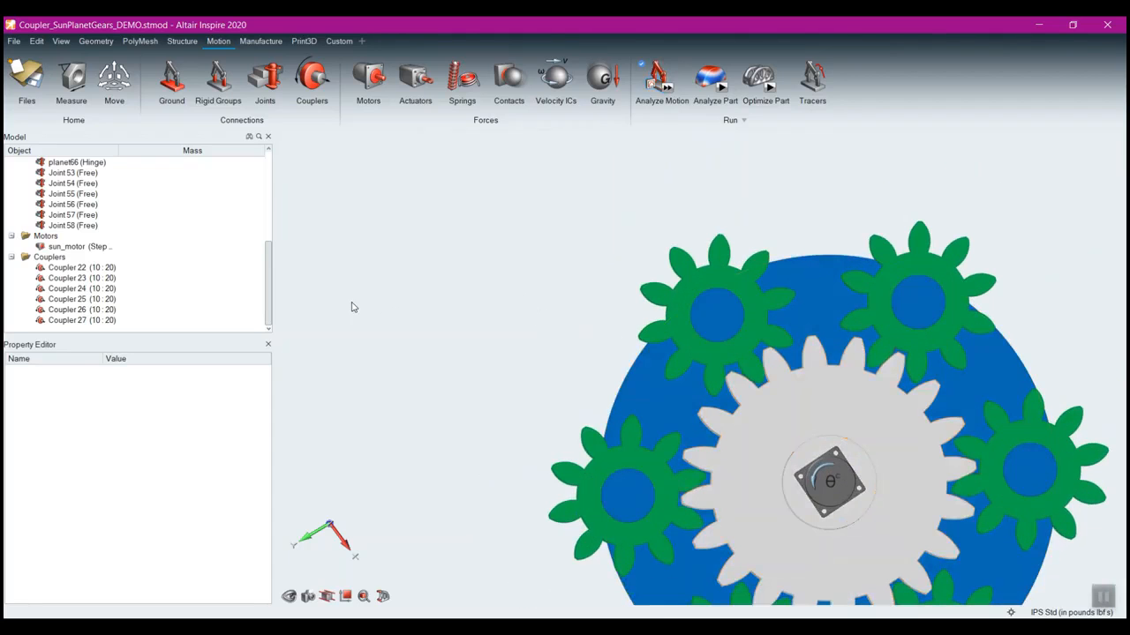
Step: Rotate planet64 by -25 deg about Z with the Move tool, run the motion analysis, and exit the results
{"action": "left_click", "coordinate": [114, 78]}
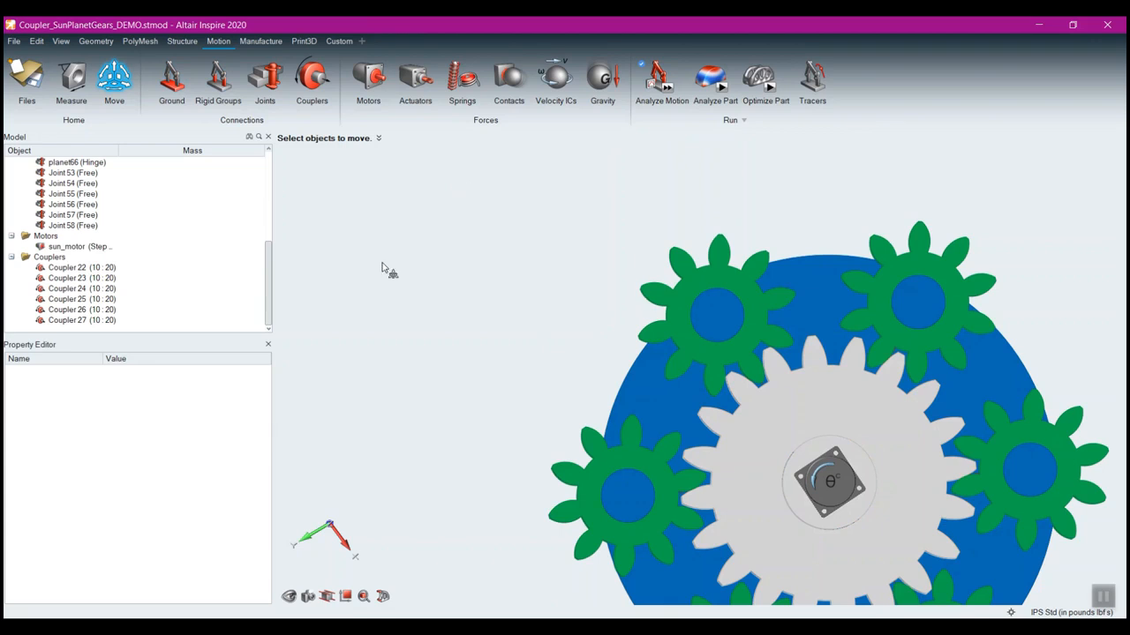
{"action": "left_click", "coordinate": [707, 351]}
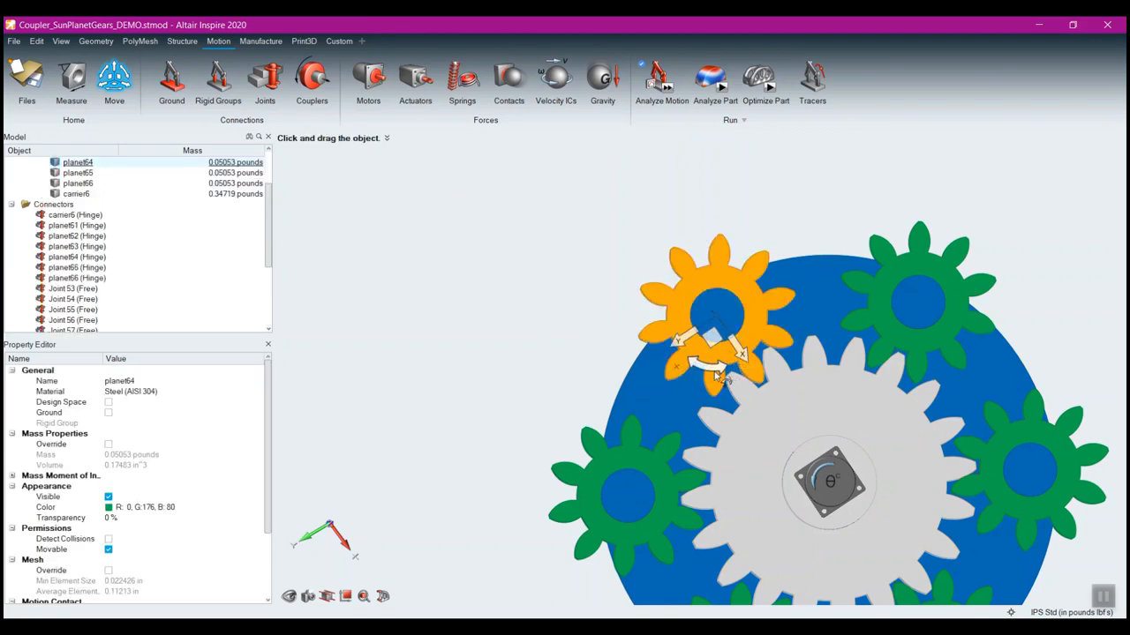
{"action": "right_click", "coordinate": [401, 270]}
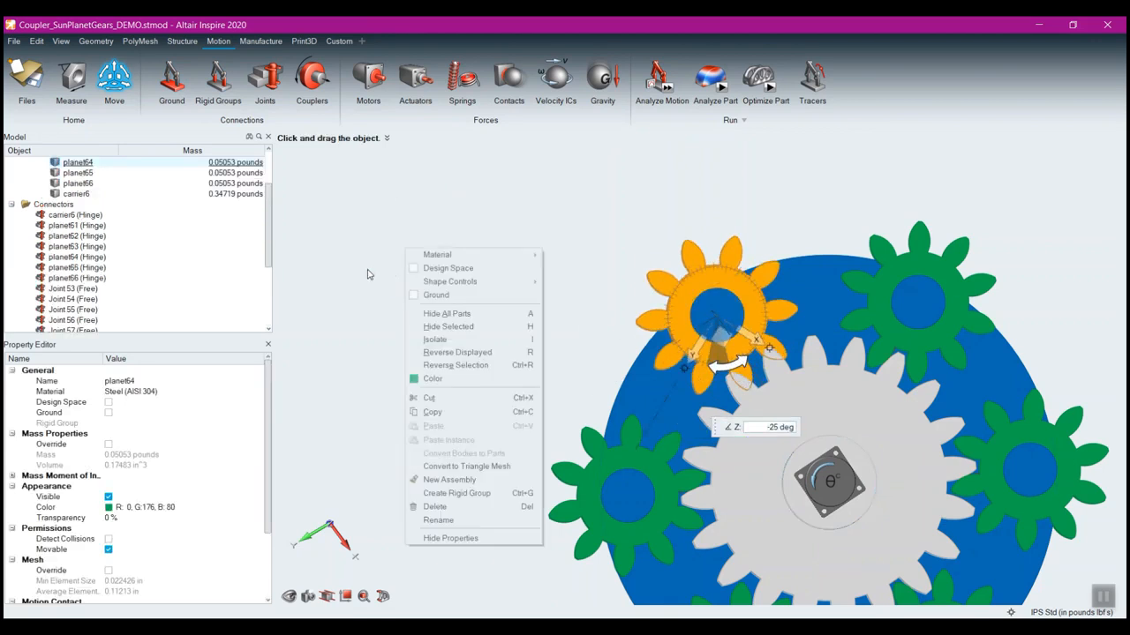
{"action": "key", "text": "Escape"}
{"action": "left_click", "coordinate": [666, 84]}
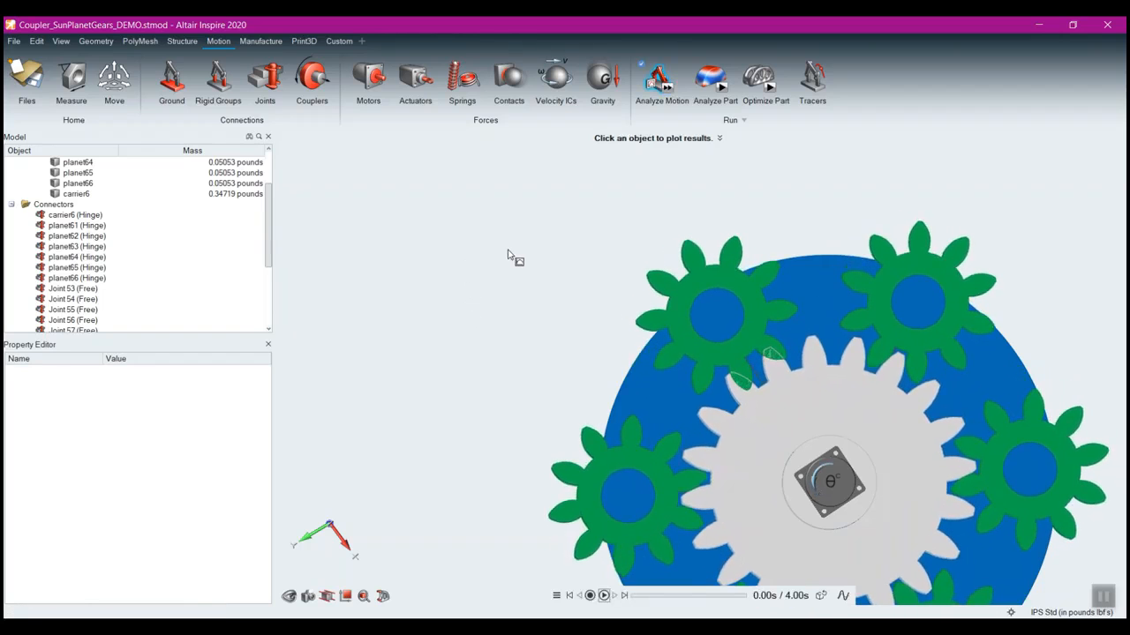
{"action": "key", "text": "Escape"}
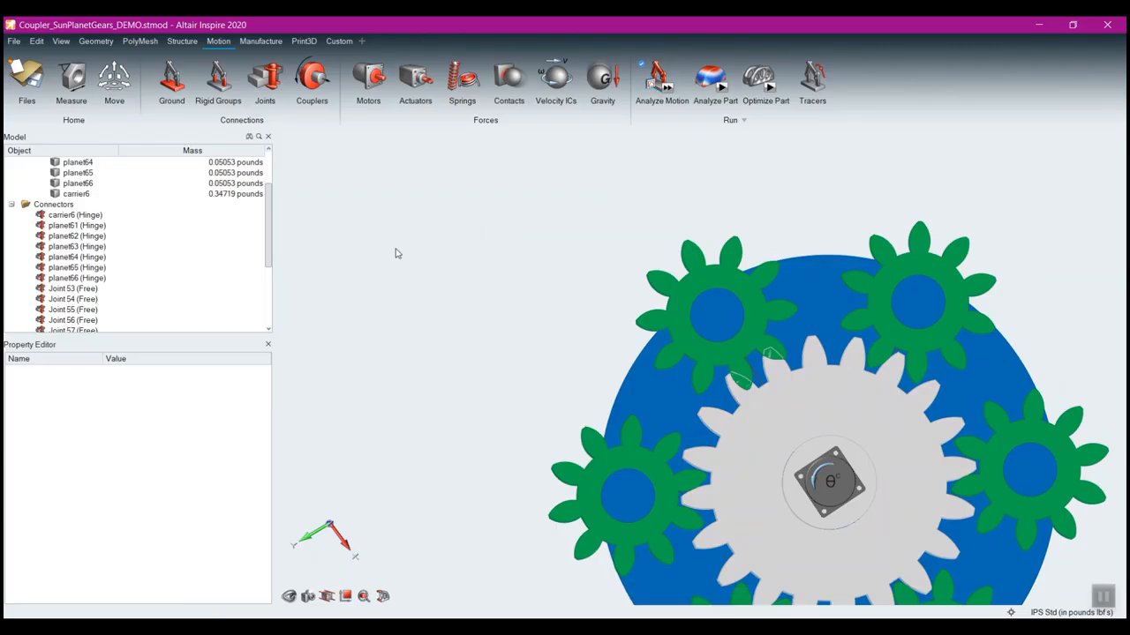
Step: Rotate planet64 by -12.5 deg about Z with the Move tool to realign its teeth with the sun gear
{"action": "left_click", "coordinate": [115, 83]}
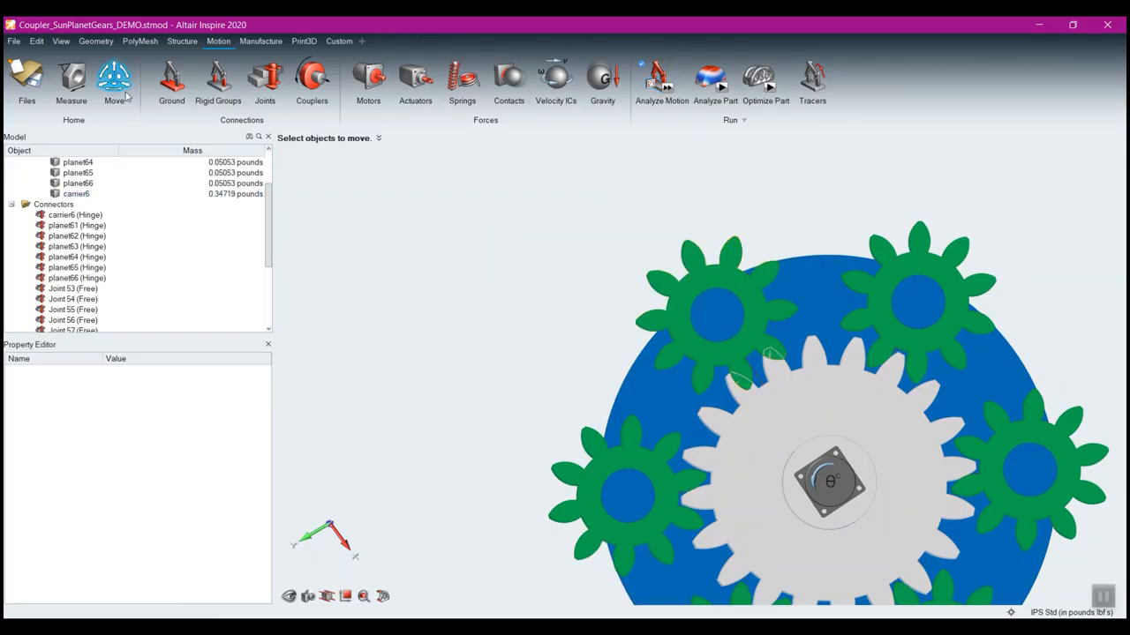
{"action": "left_click", "coordinate": [757, 338]}
{"action": "left_click_drag", "start_coordinate": [742, 366], "coordinate": [749, 362]}
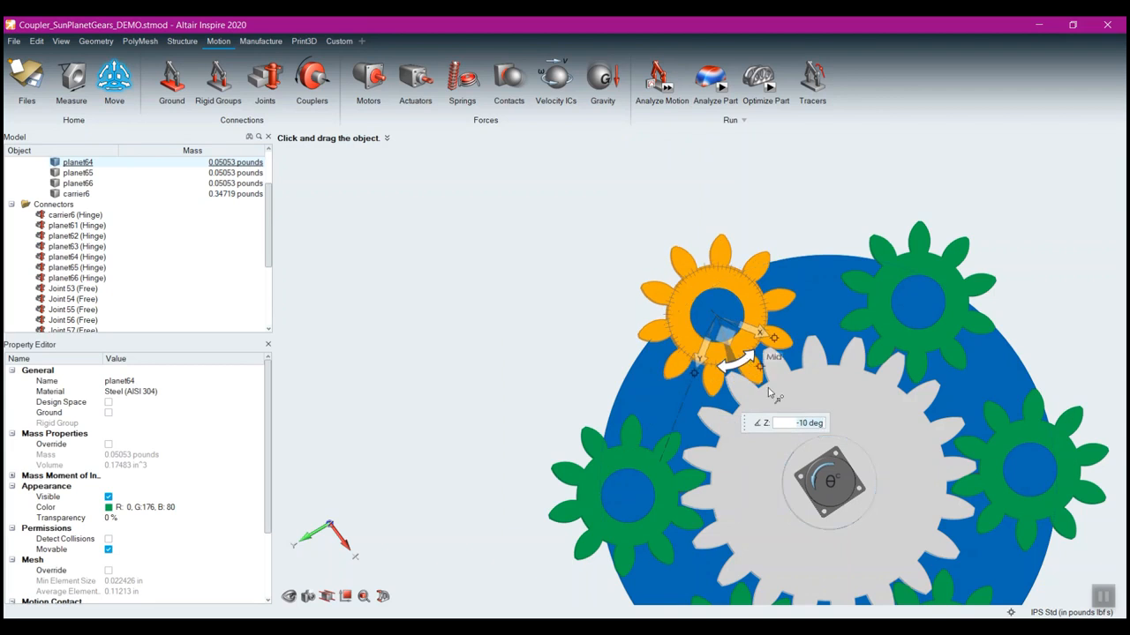
{"action": "scroll", "coordinate": [750, 368], "scroll_direction": "up", "scroll_amount": 3}
{"action": "scroll", "coordinate": [752, 391], "scroll_direction": "up", "scroll_amount": 5}
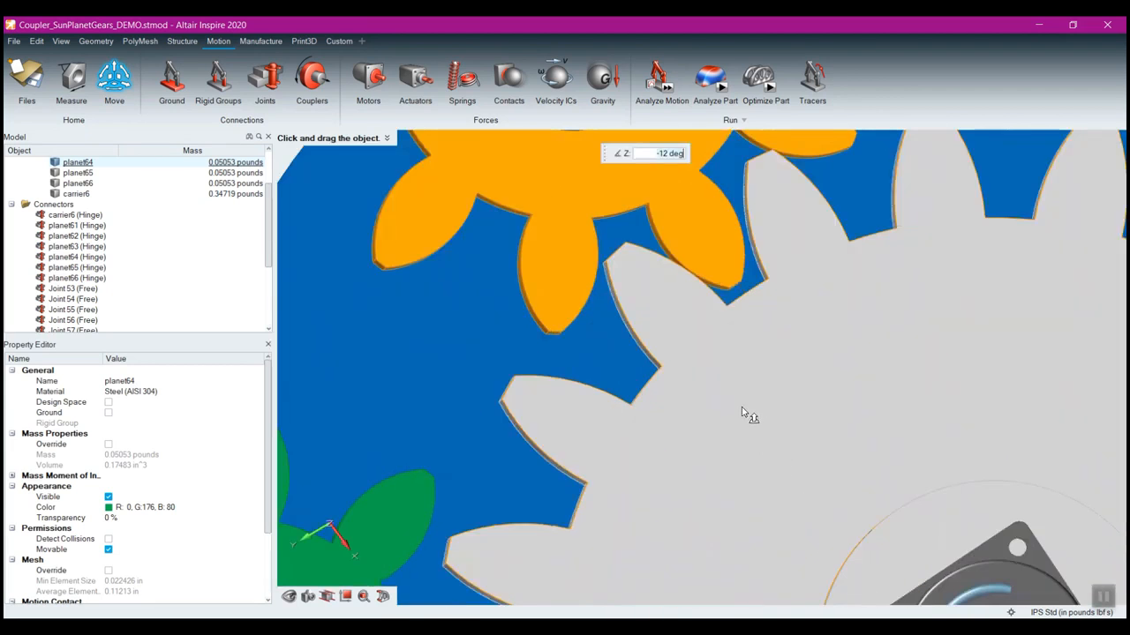
{"action": "scroll", "coordinate": [783, 384], "scroll_direction": "down", "scroll_amount": 4}
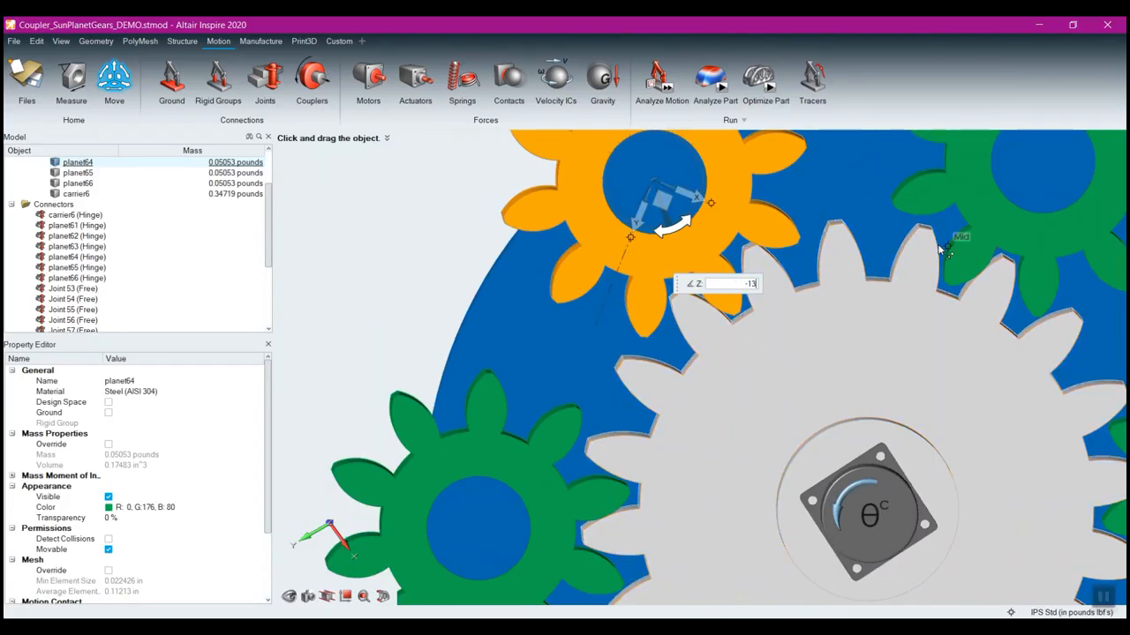
{"action": "key", "text": "Return"}
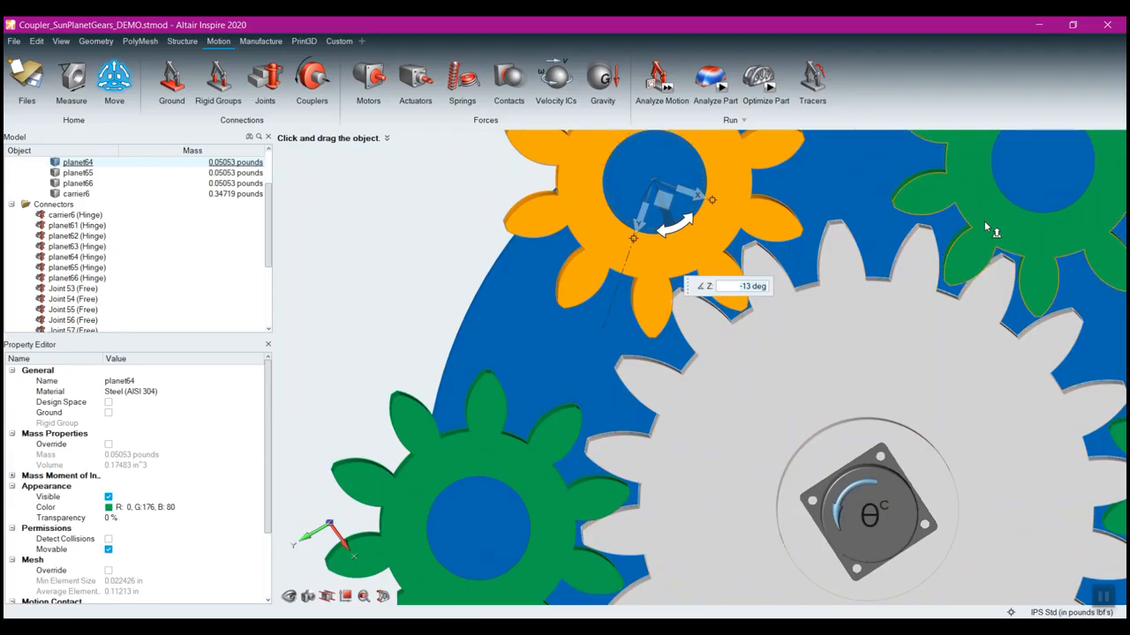
{"action": "type", "text": "12.5"}
{"action": "key", "text": "Return"}
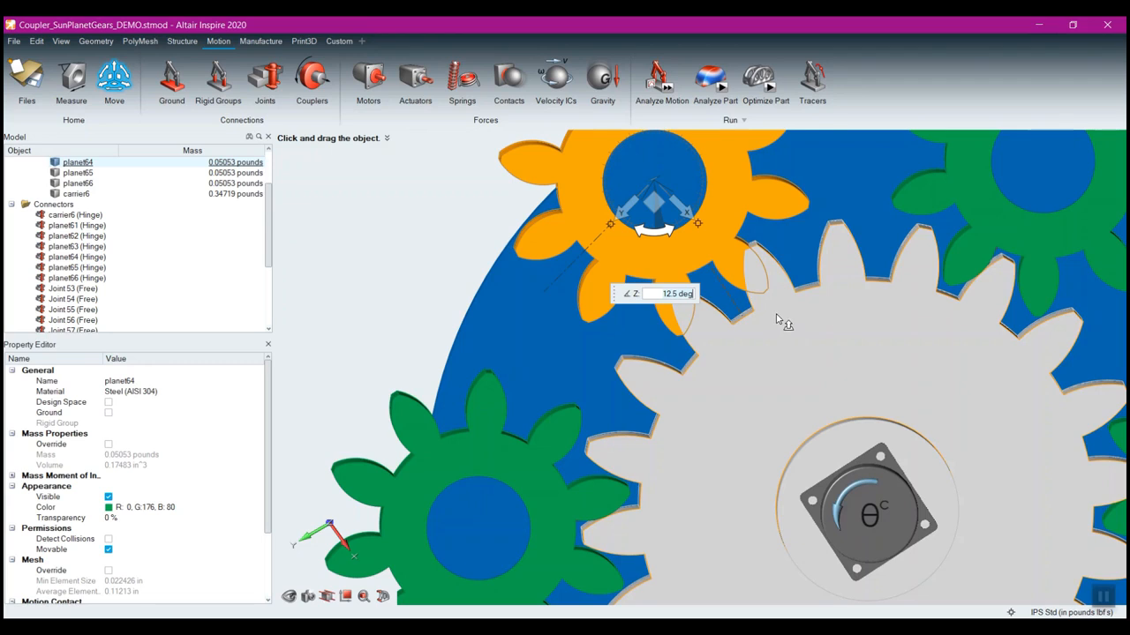
{"action": "key", "text": "BackSpace"}
{"action": "key", "text": "Return"}
{"action": "right_click", "coordinate": [456, 240]}
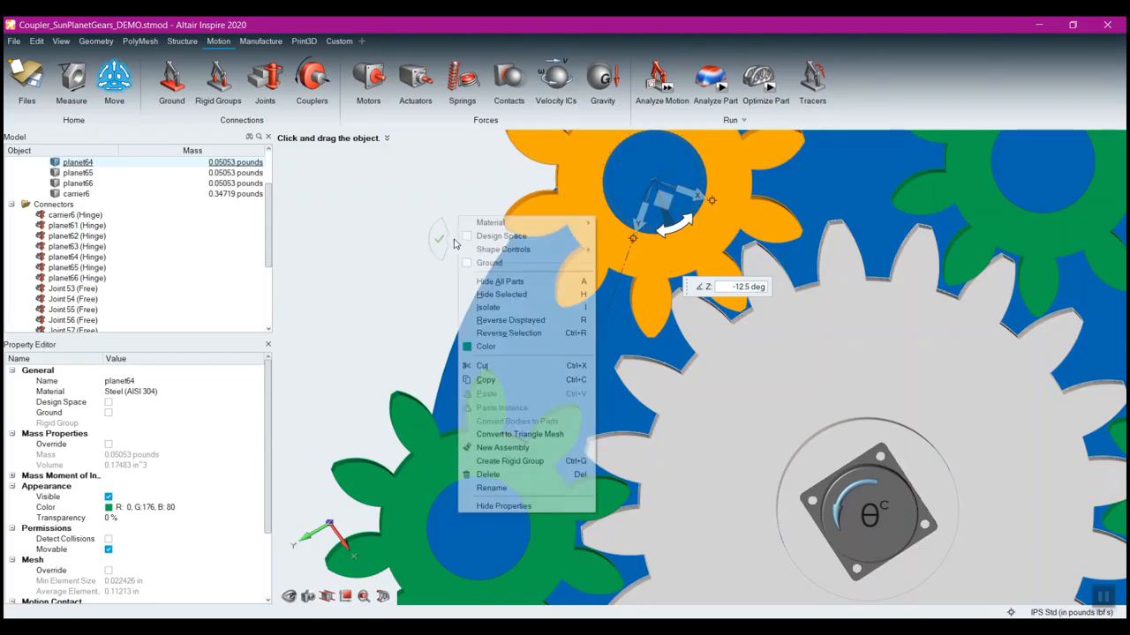
Step: Delete all six couplers from the Couplers folder
{"action": "key", "text": "f"}
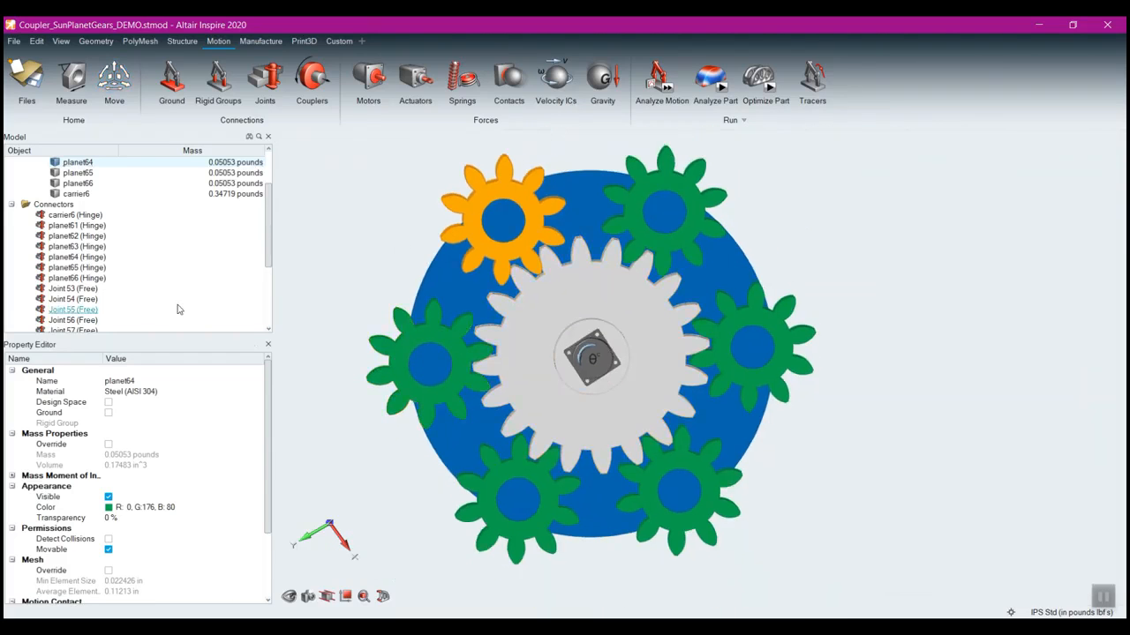
{"action": "scroll", "coordinate": [79, 278], "scroll_direction": "down", "scroll_amount": 4}
{"action": "left_click", "coordinate": [80, 268]}
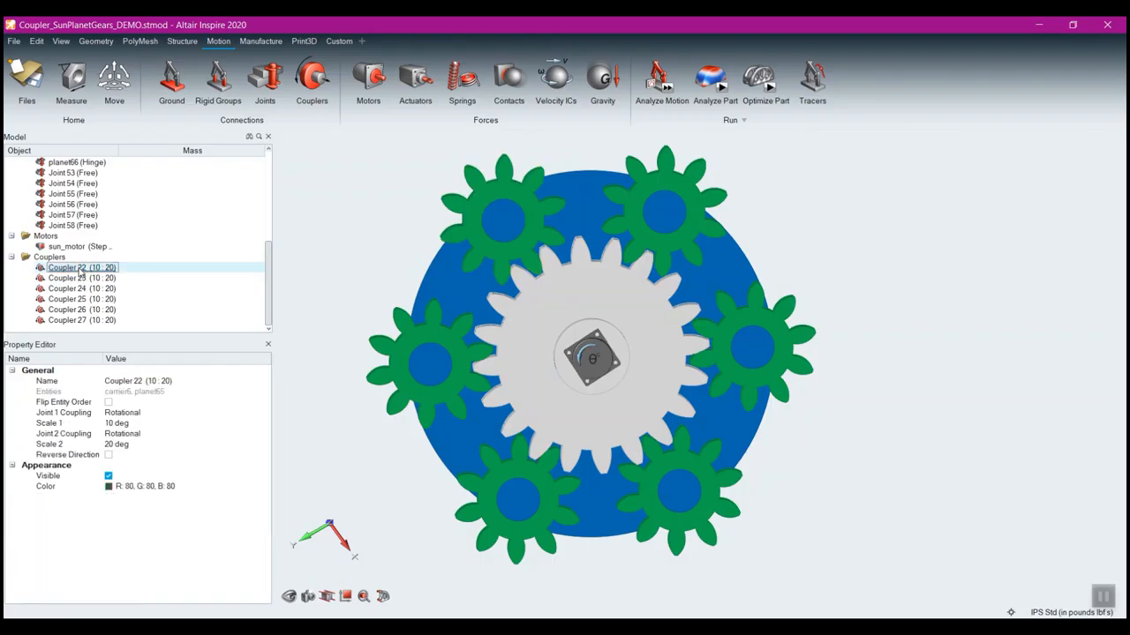
{"action": "left_click", "coordinate": [91, 320], "text": "shift"}
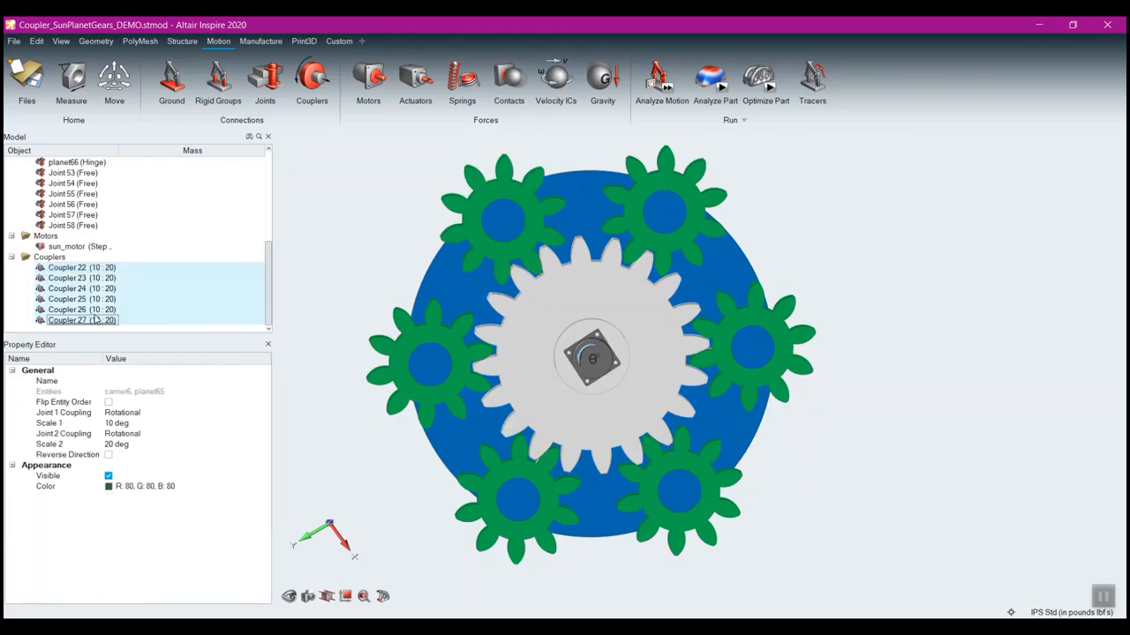
{"action": "key", "text": "Delete"}
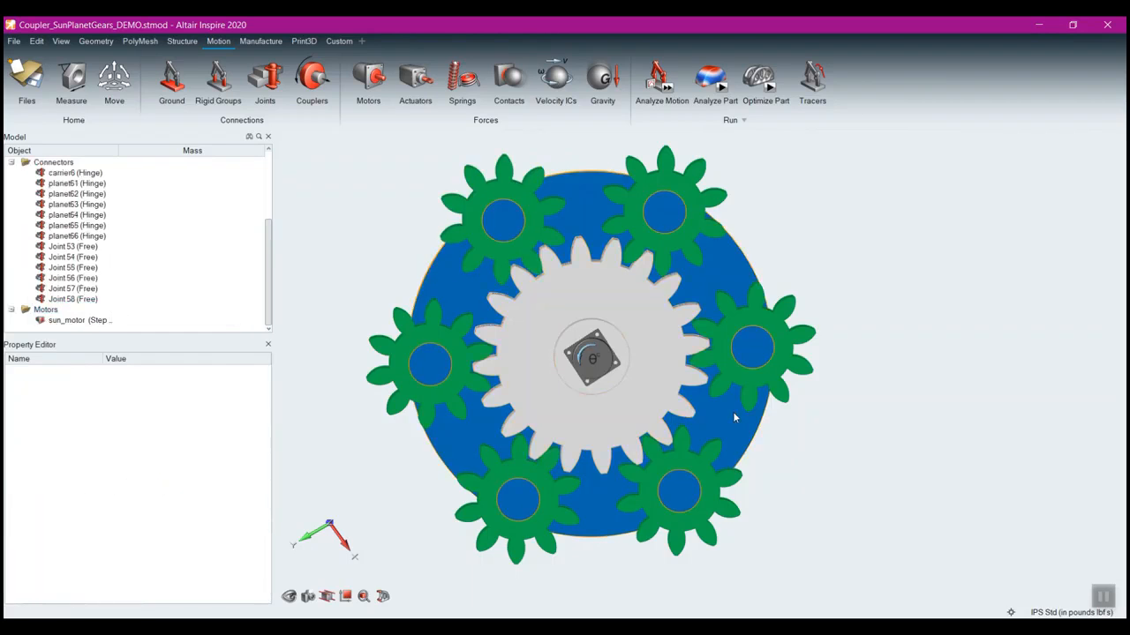
Step: Create a single coupler at the free joint of the carrier6–planet65 pair, and go to the next location
{"action": "right_click_drag", "start_coordinate": [733, 412], "coordinate": [742, 341]}
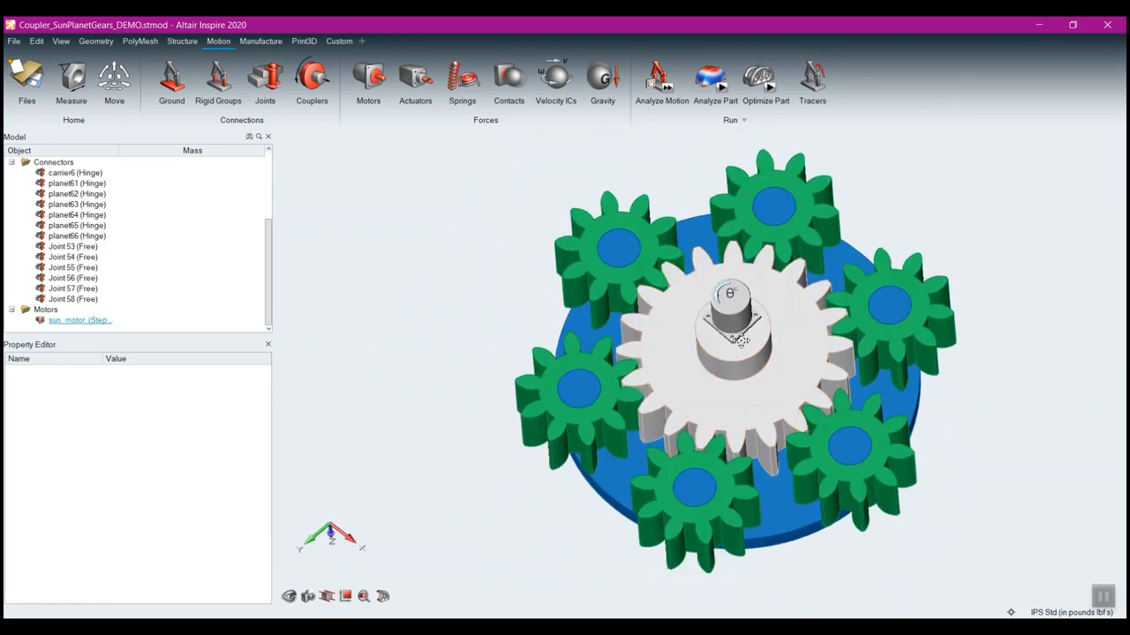
{"action": "left_click", "coordinate": [314, 80]}
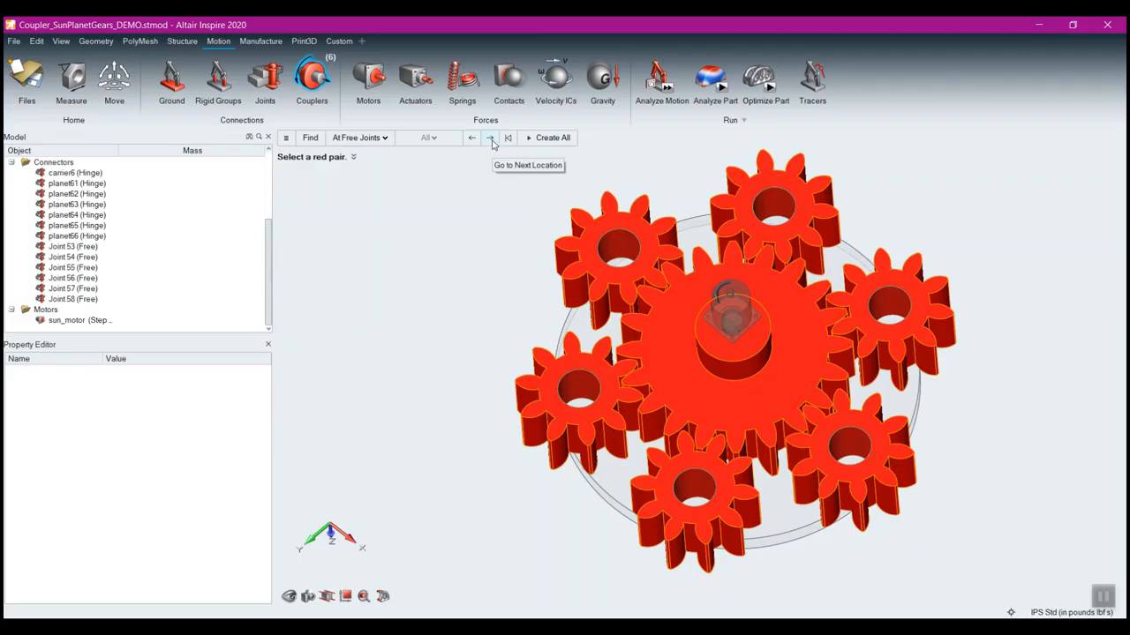
{"action": "left_click", "coordinate": [490, 139]}
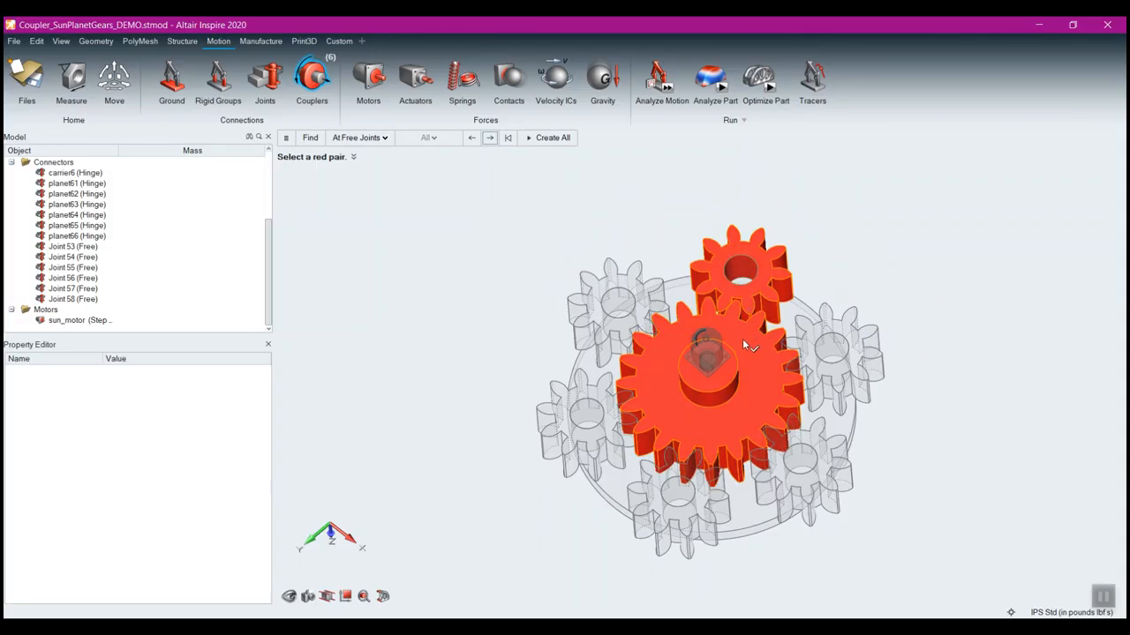
{"action": "left_click", "coordinate": [745, 345]}
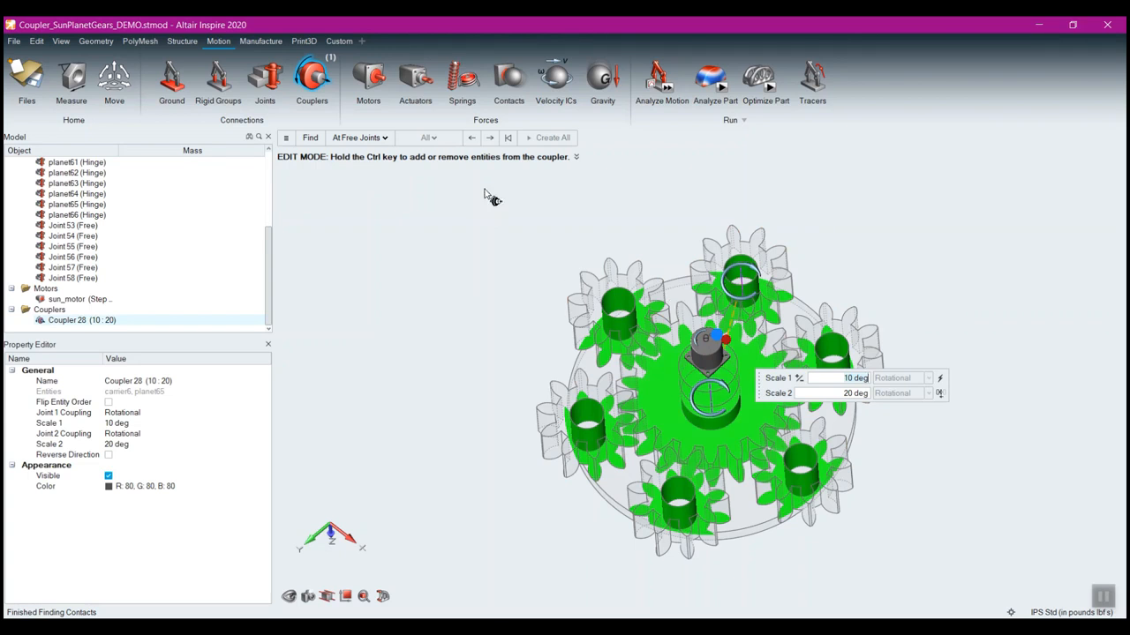
{"action": "left_click", "coordinate": [490, 138]}
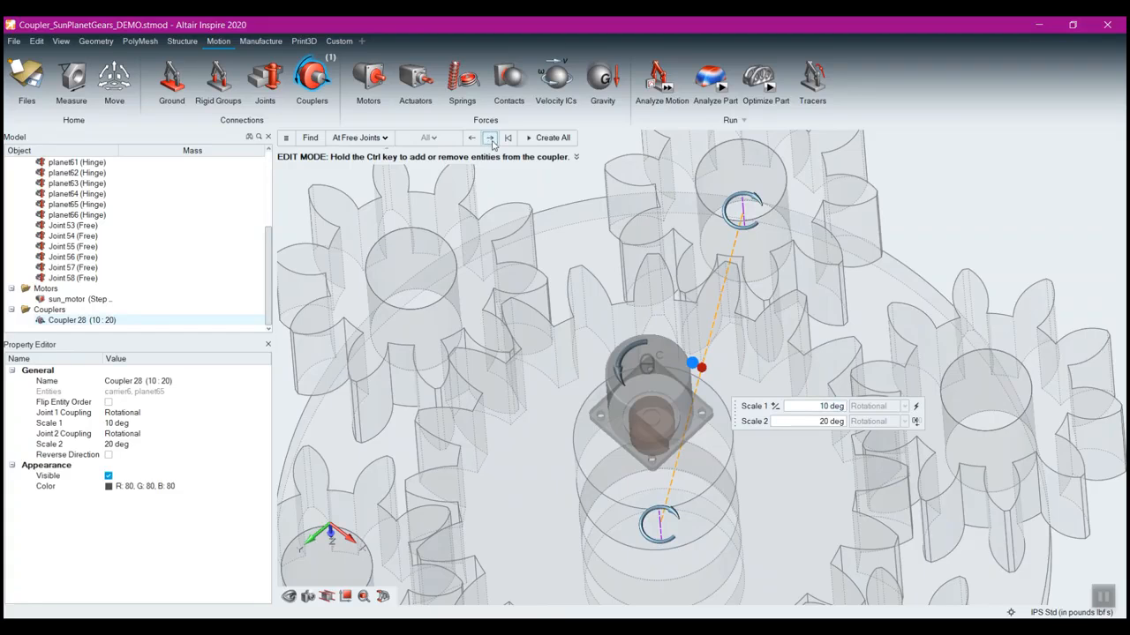
Step: Exit the Couplers tool and delete the single coupler from the Couplers folder
{"action": "scroll", "coordinate": [962, 276], "scroll_direction": "down", "scroll_amount": 3}
{"action": "right_click_drag", "start_coordinate": [988, 225], "coordinate": [864, 223]}
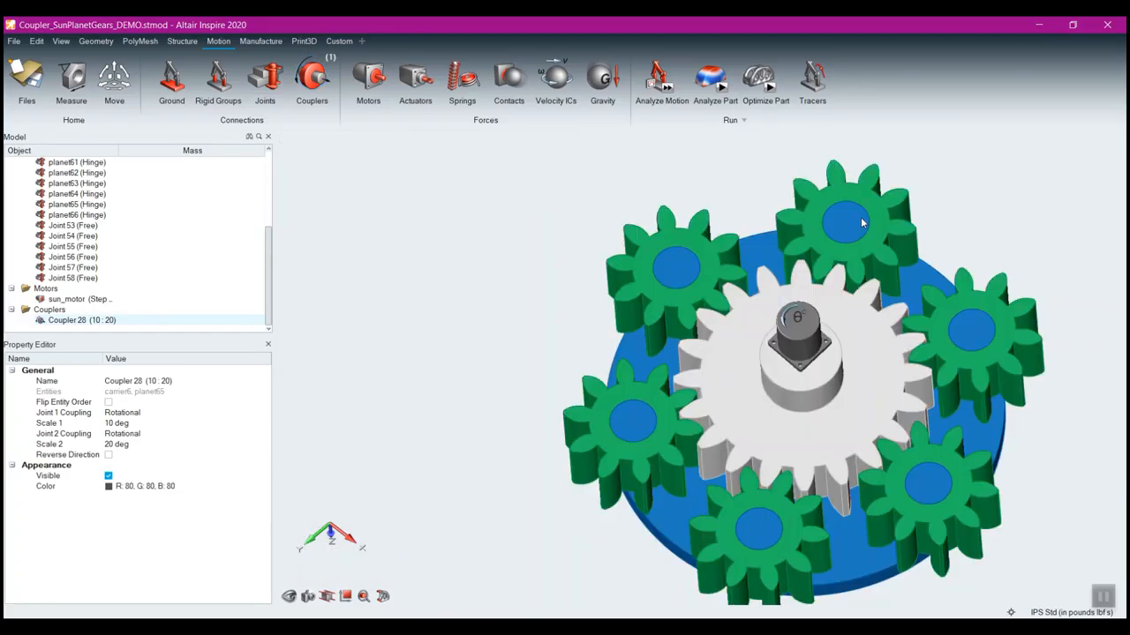
{"action": "right_click", "coordinate": [51, 326]}
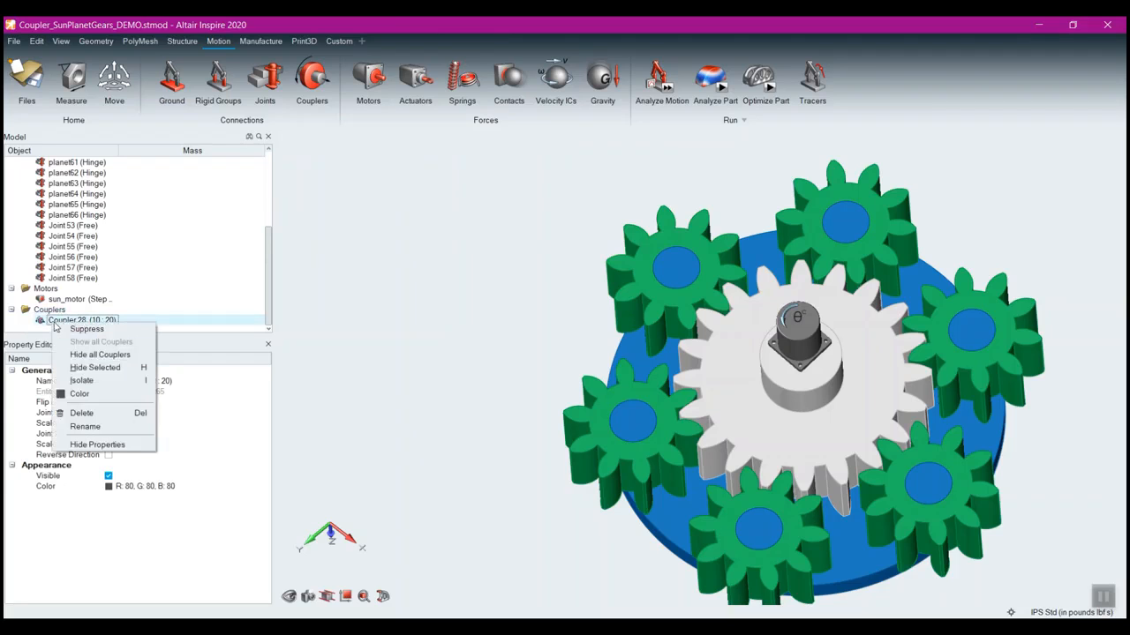
{"action": "left_click", "coordinate": [112, 416]}
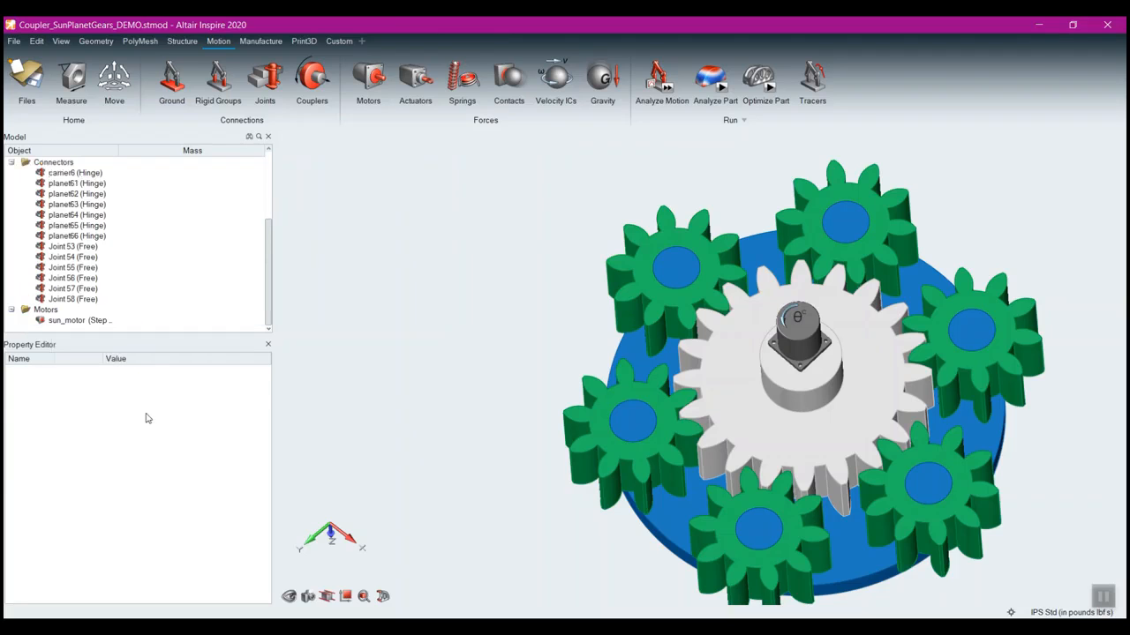
Step: Create couplers at the free joints for all six sun–planet gear pairs, one pair at a time, and exit the Couplers tool
{"action": "left_click", "coordinate": [309, 95]}
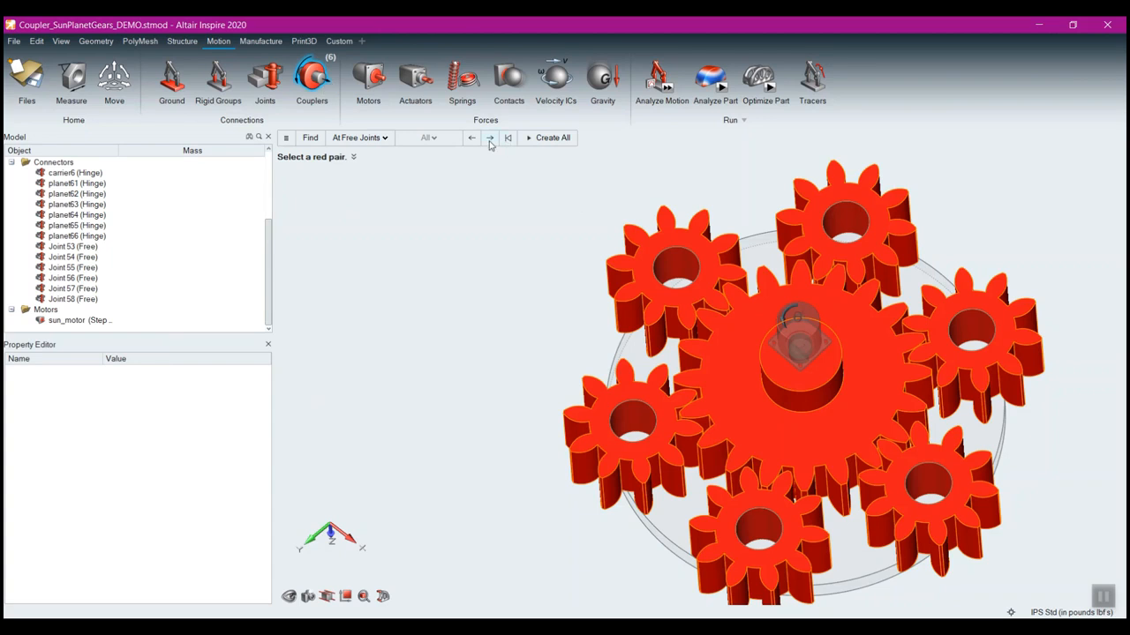
{"action": "left_click", "coordinate": [489, 140]}
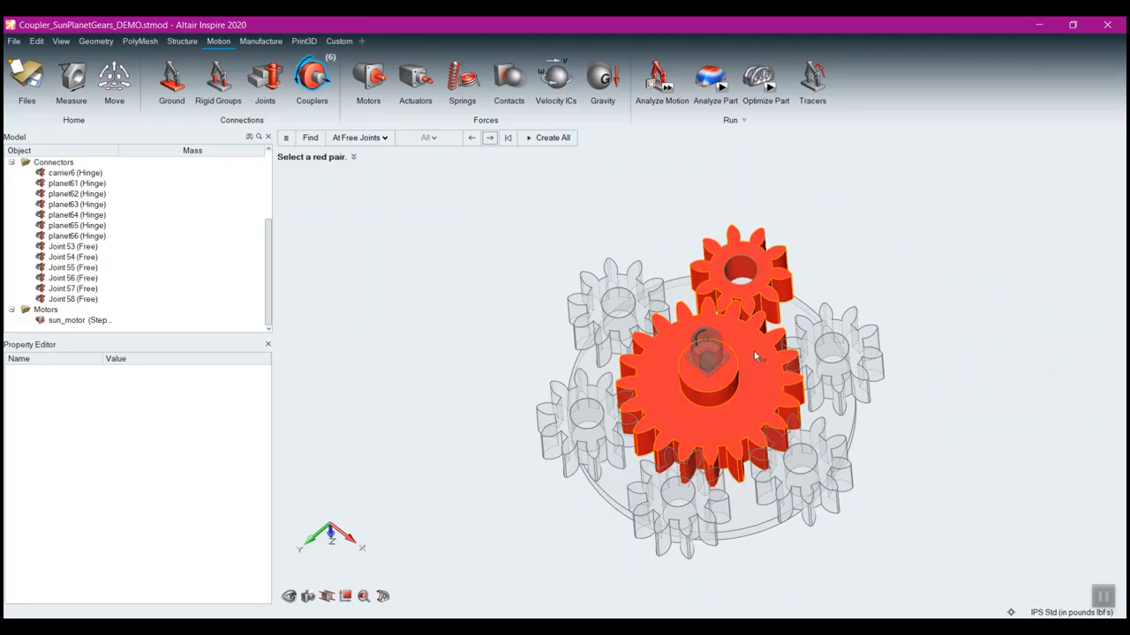
{"action": "left_click", "coordinate": [545, 140]}
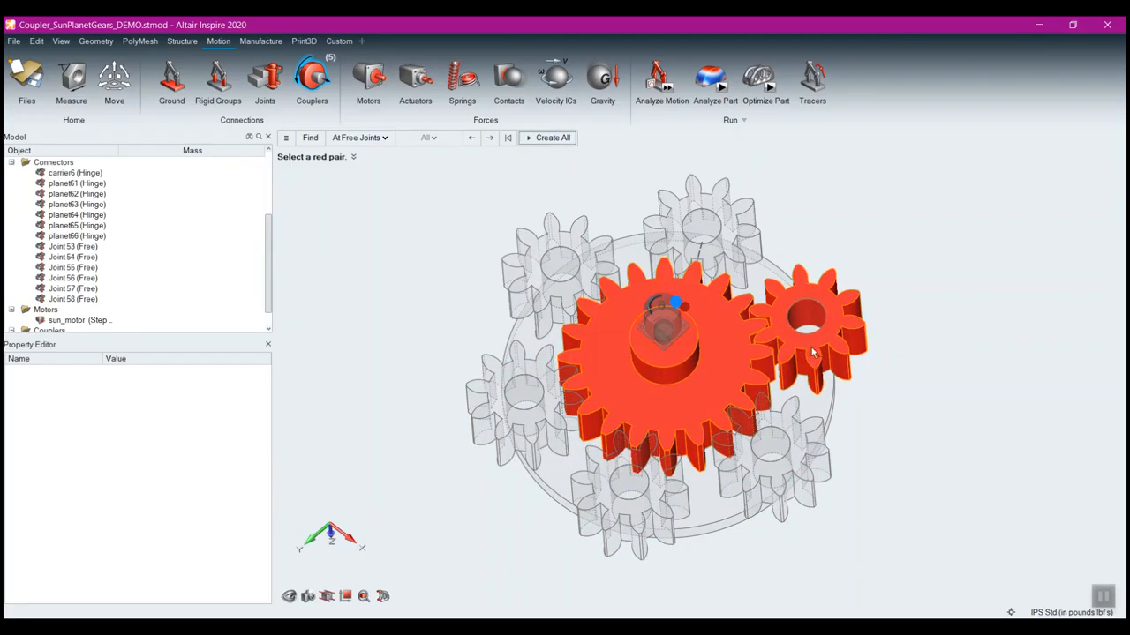
{"action": "left_click", "coordinate": [562, 139]}
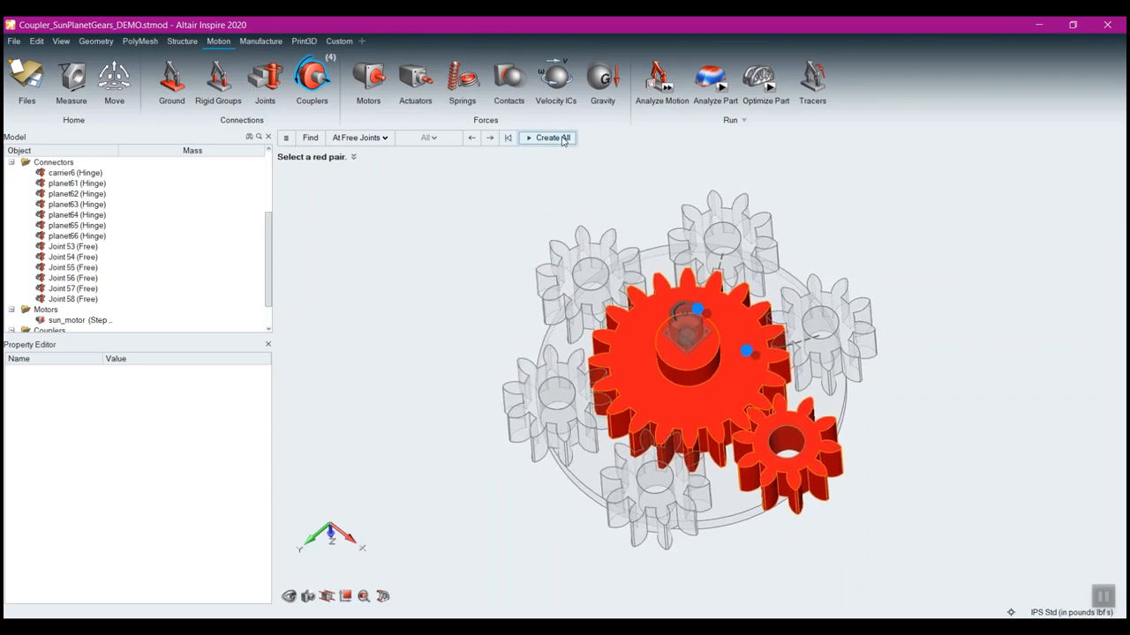
{"action": "left_click", "coordinate": [562, 138]}
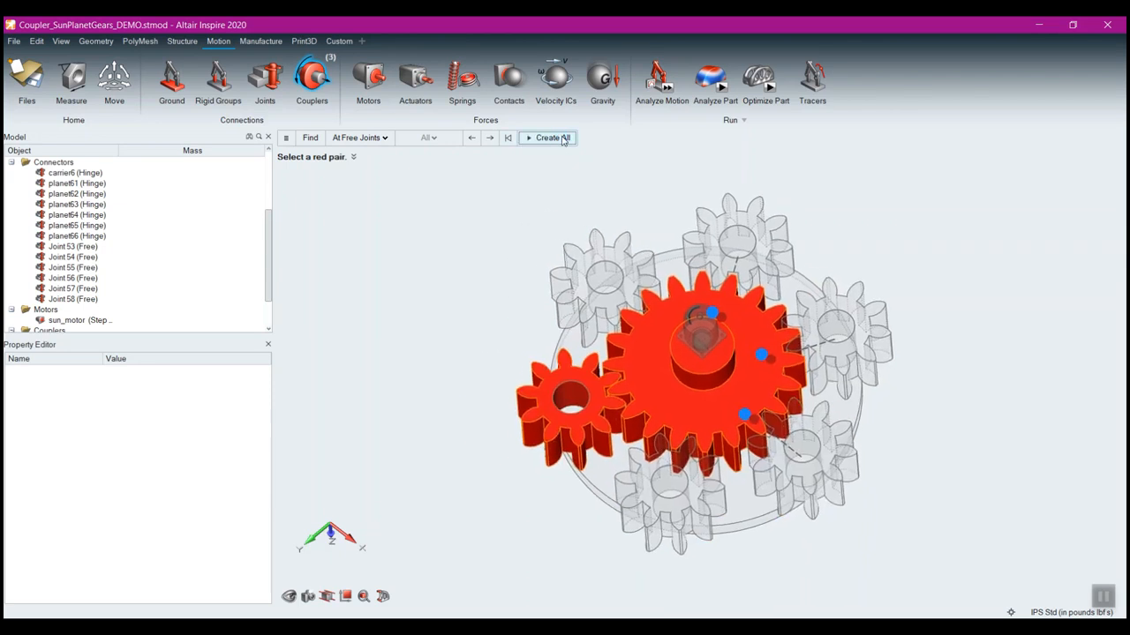
{"action": "left_click", "coordinate": [562, 138]}
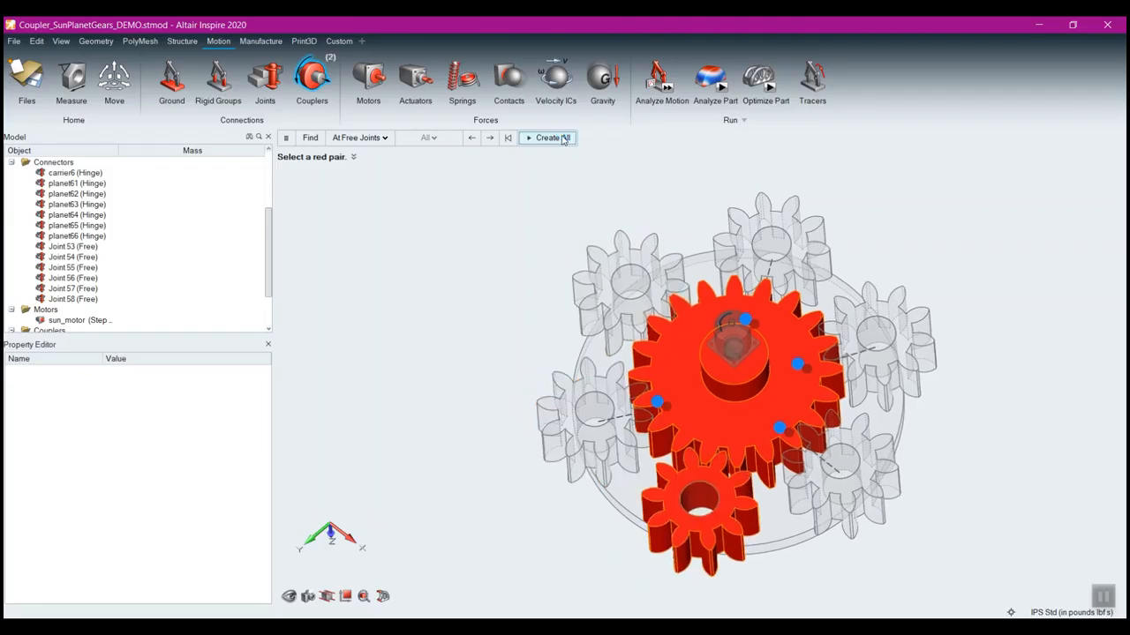
{"action": "left_click", "coordinate": [563, 139]}
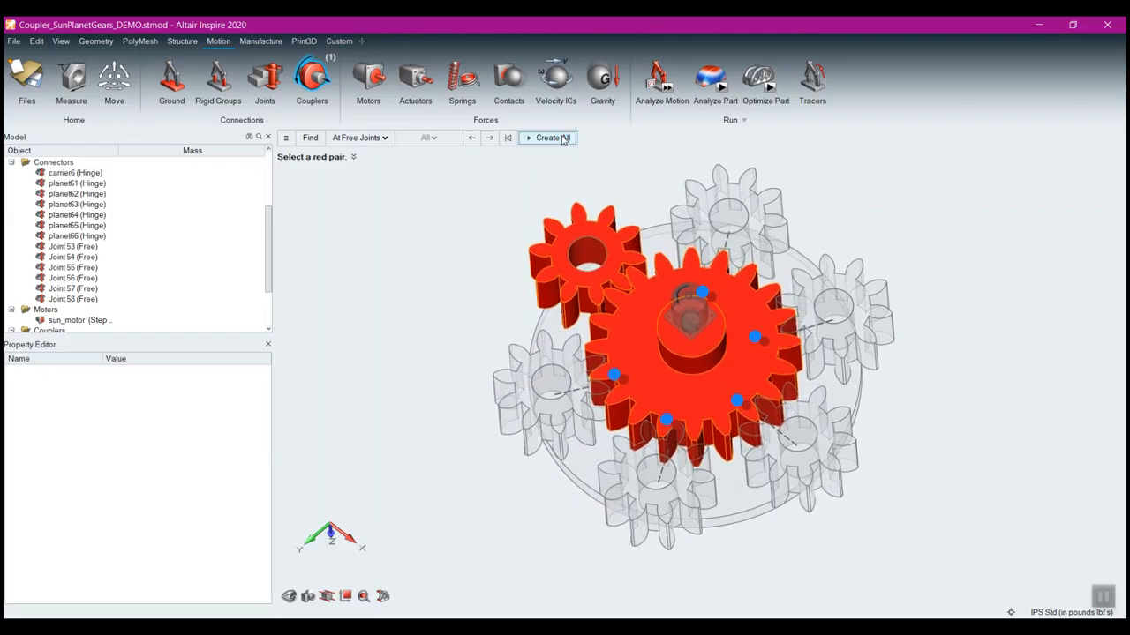
{"action": "left_click", "coordinate": [563, 139]}
{"action": "right_click", "coordinate": [449, 344]}
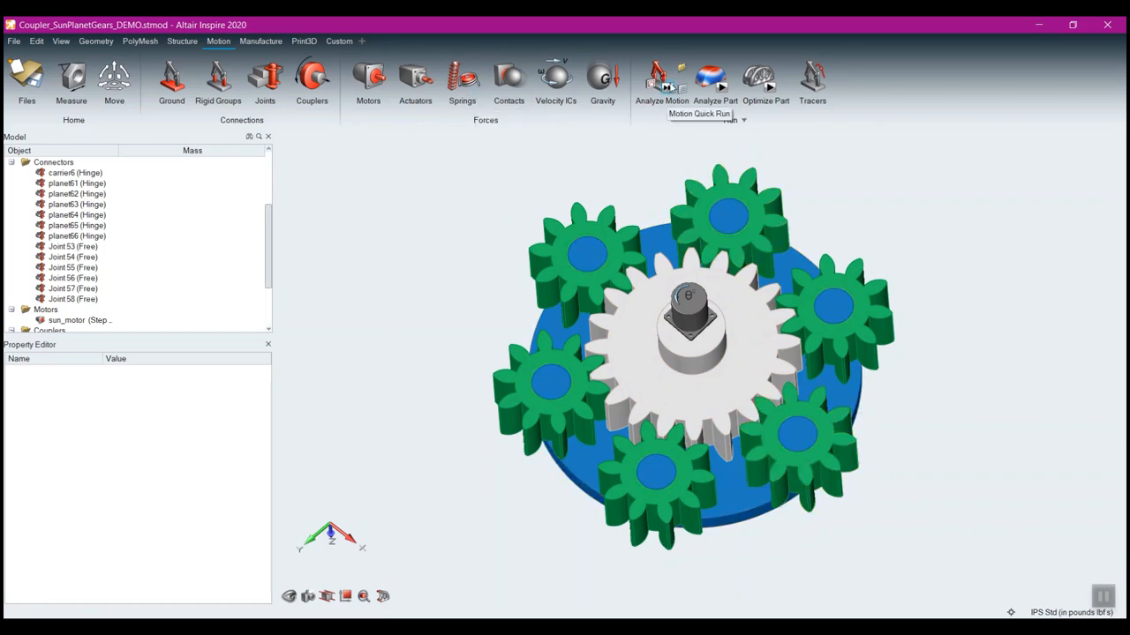
Step: Run the motion analysis, examine the meshing of the planet gears with the sun gear, and show the Couplers folder's contents
{"action": "left_click", "coordinate": [667, 88]}
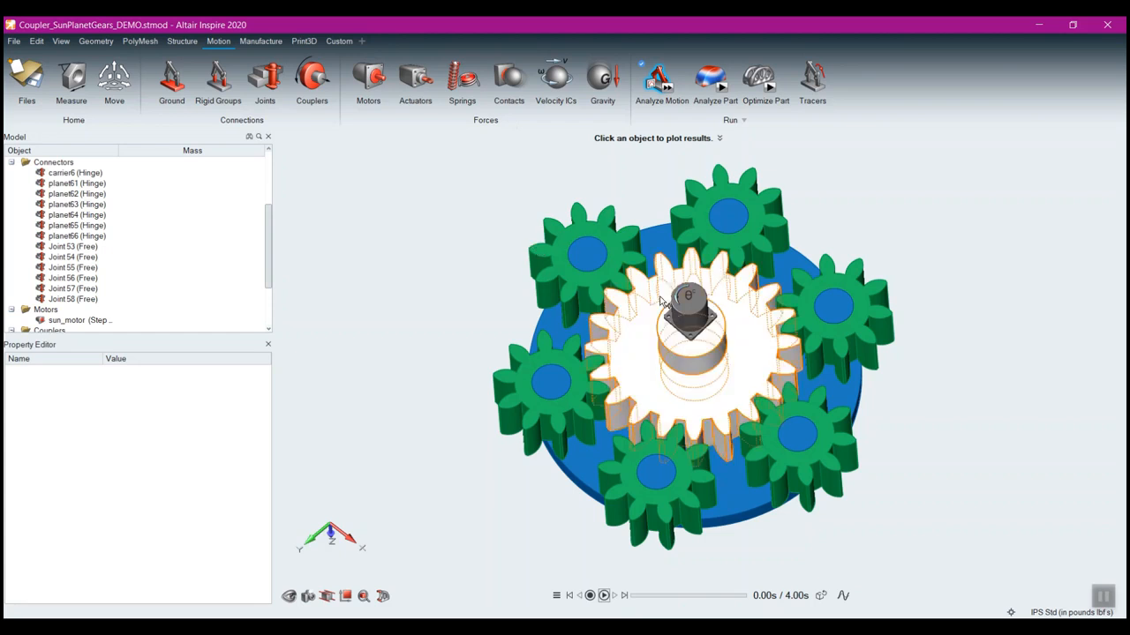
{"action": "scroll", "coordinate": [603, 375], "scroll_direction": "up", "scroll_amount": 6}
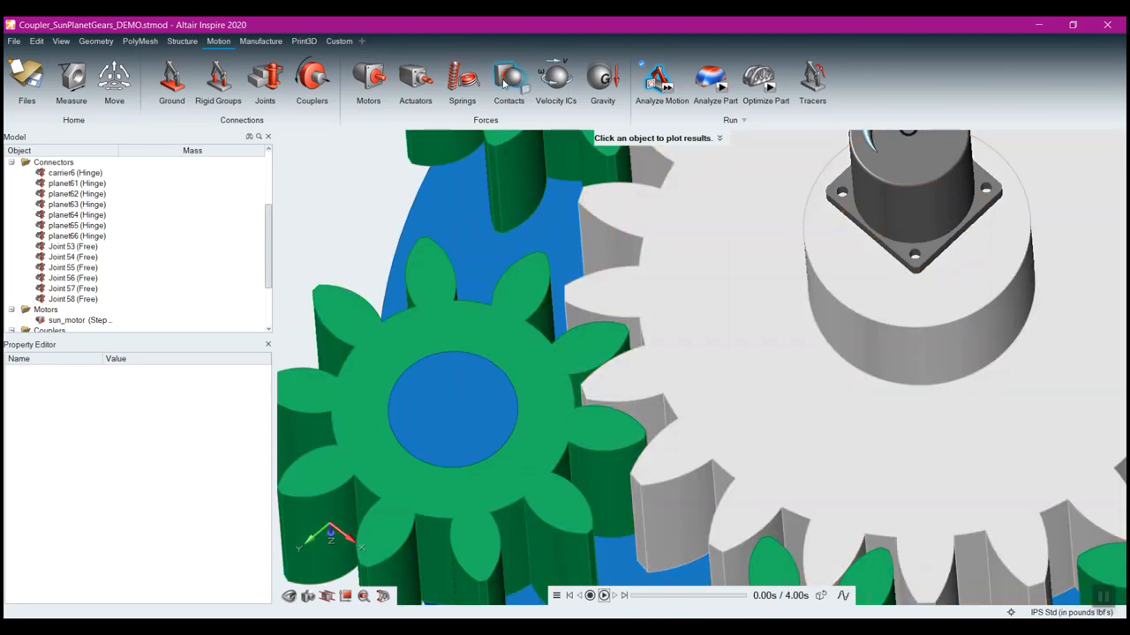
{"action": "scroll", "coordinate": [666, 320], "scroll_direction": "down", "scroll_amount": 5}
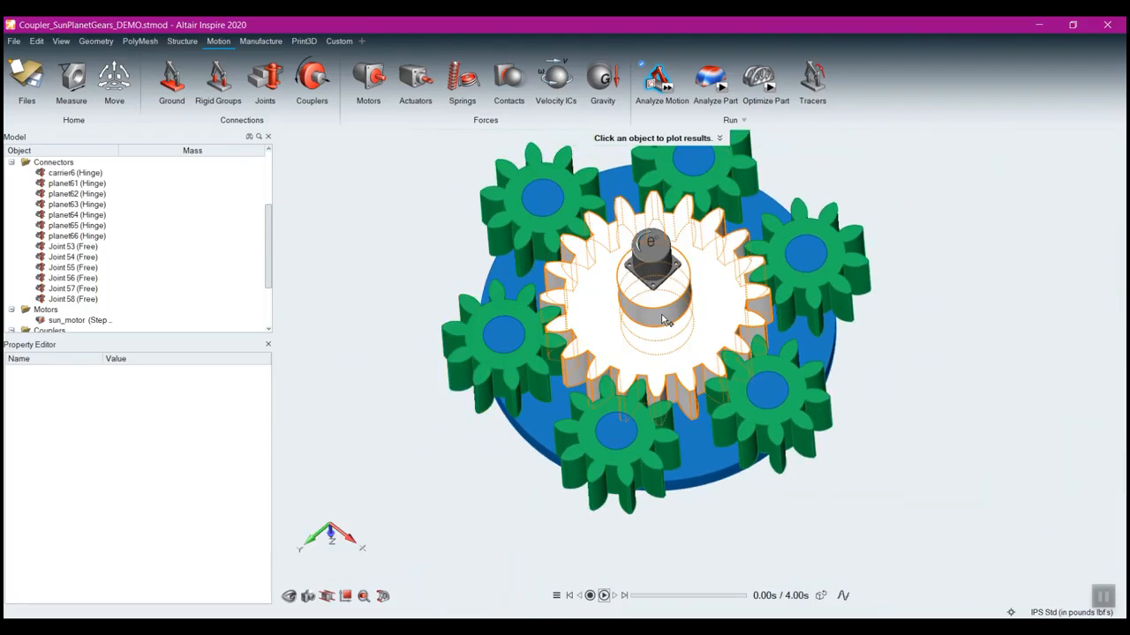
{"action": "right_click_drag", "start_coordinate": [690, 353], "coordinate": [726, 443]}
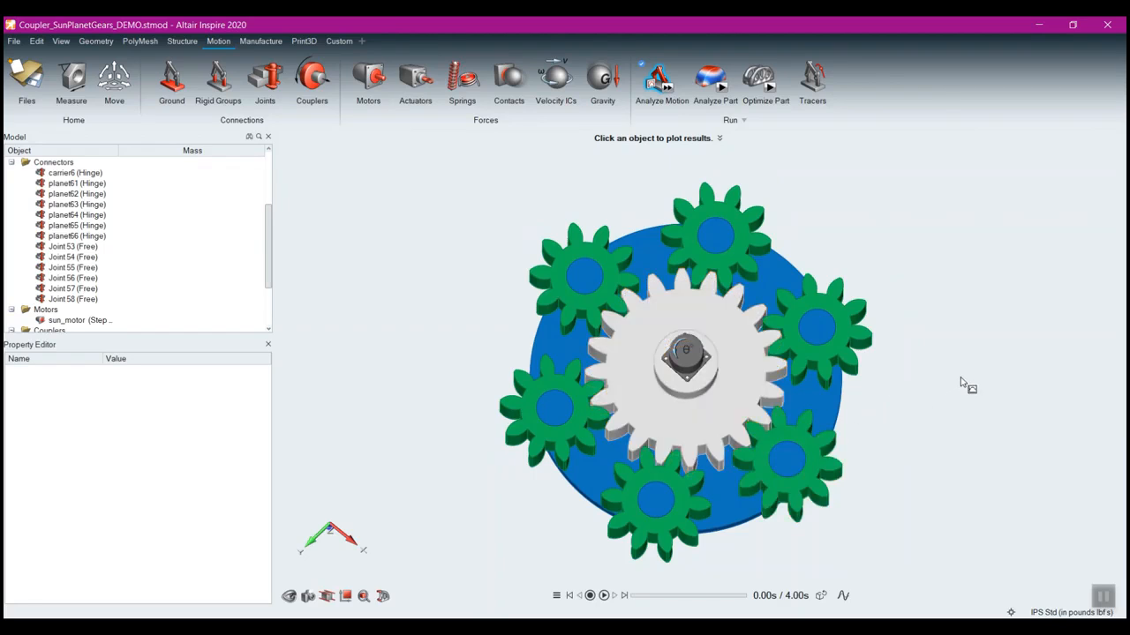
{"action": "left_click_drag", "start_coordinate": [269, 268], "coordinate": [270, 323]}
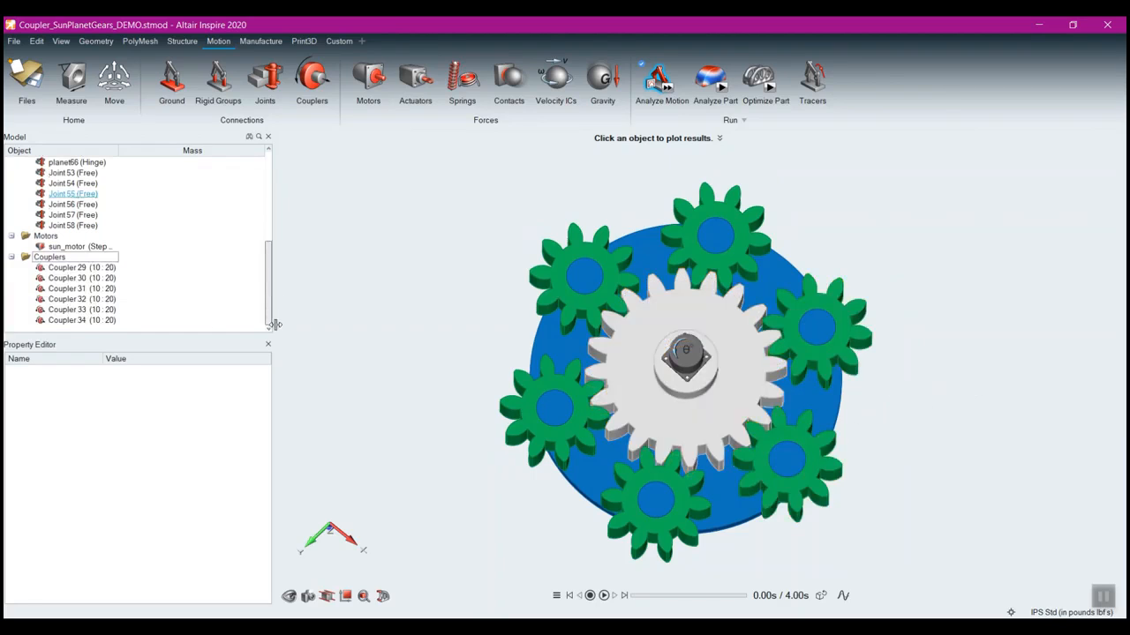